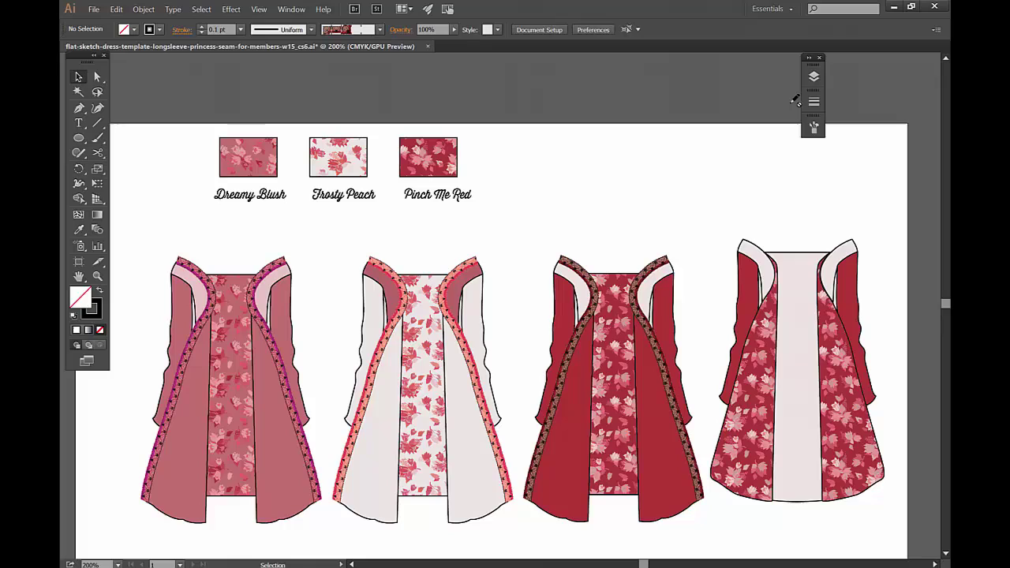
# Step: Zoom in on the dress sketches' lace trims and pan around them to inspect them
pyautogui.hotkey('ctrl', '+')
pyautogui.hotkey('ctrl', '+')
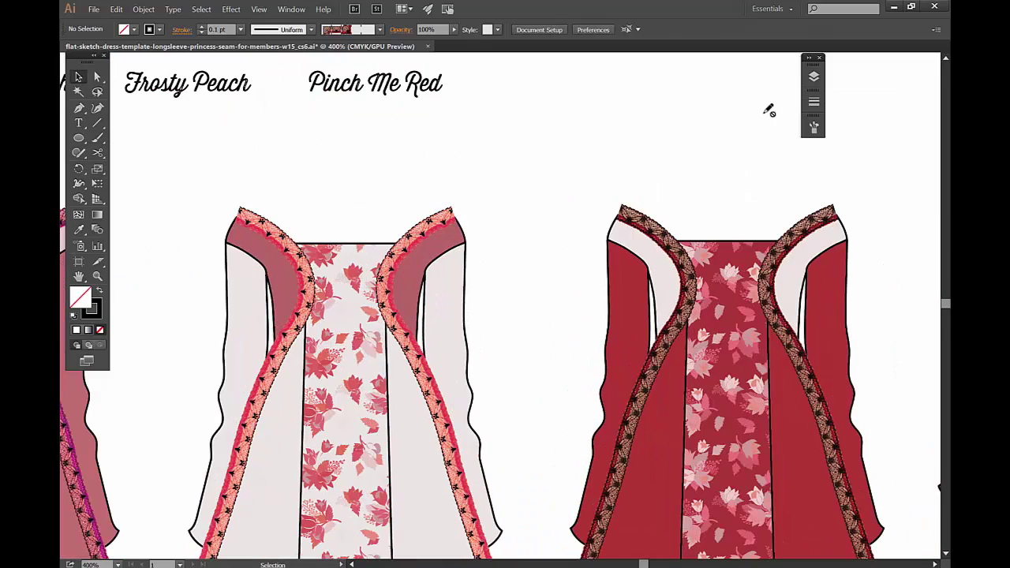
pyautogui.scroll(-5, 621, 140)
pyautogui.hscroll(3, 620, 139)
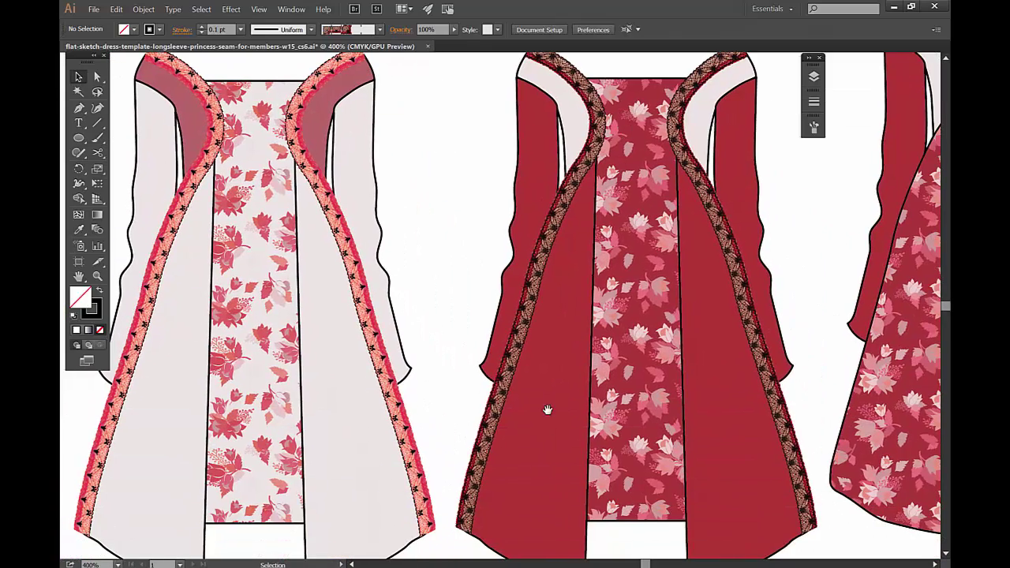
pyautogui.scroll(4, 655, 248)
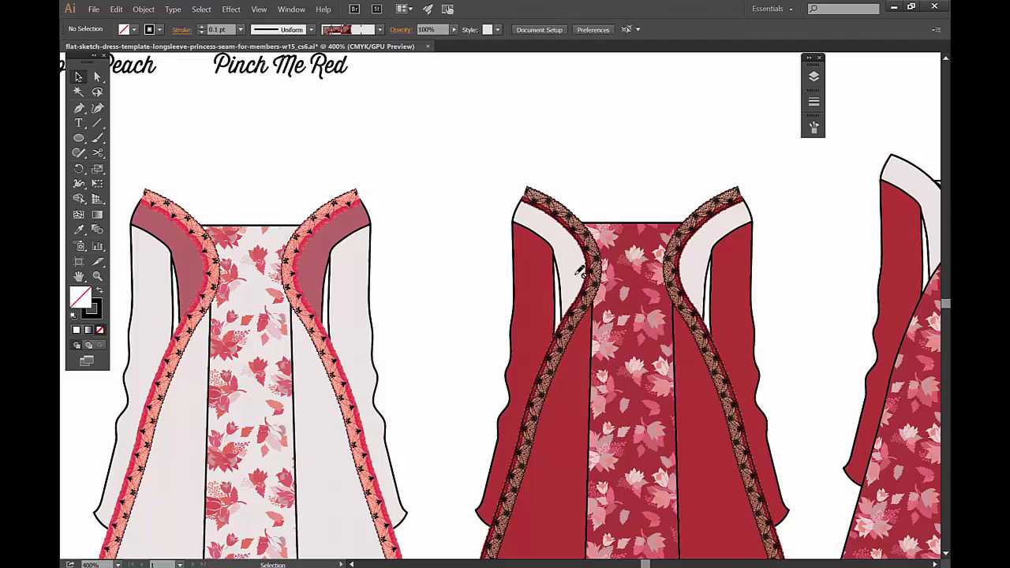
# Step: Hide the Layer 1 dress artwork and show the reflected brush layer holding the trim arcs
pyautogui.click(814, 76)
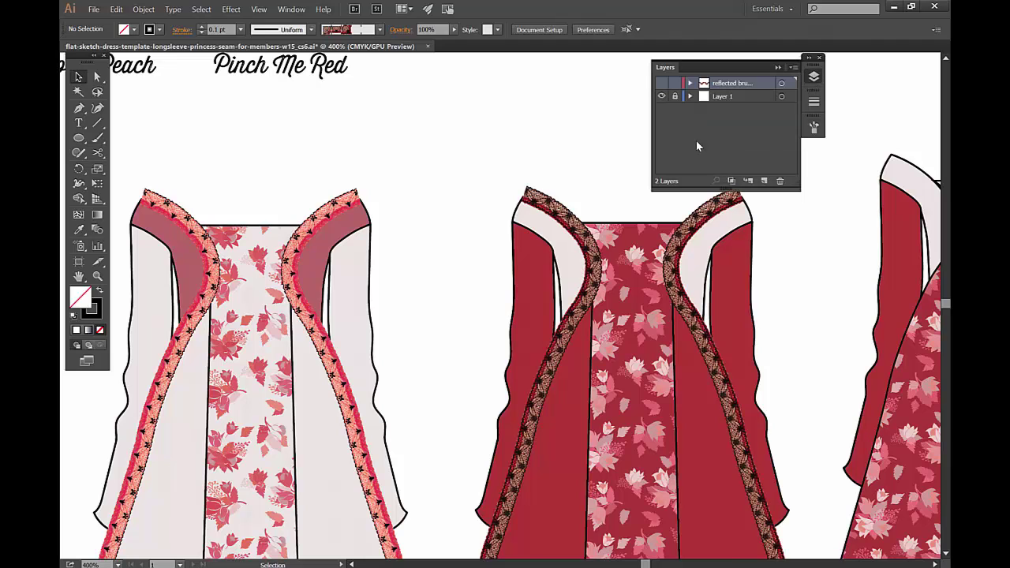
pyautogui.click(662, 97)
pyautogui.click(661, 83)
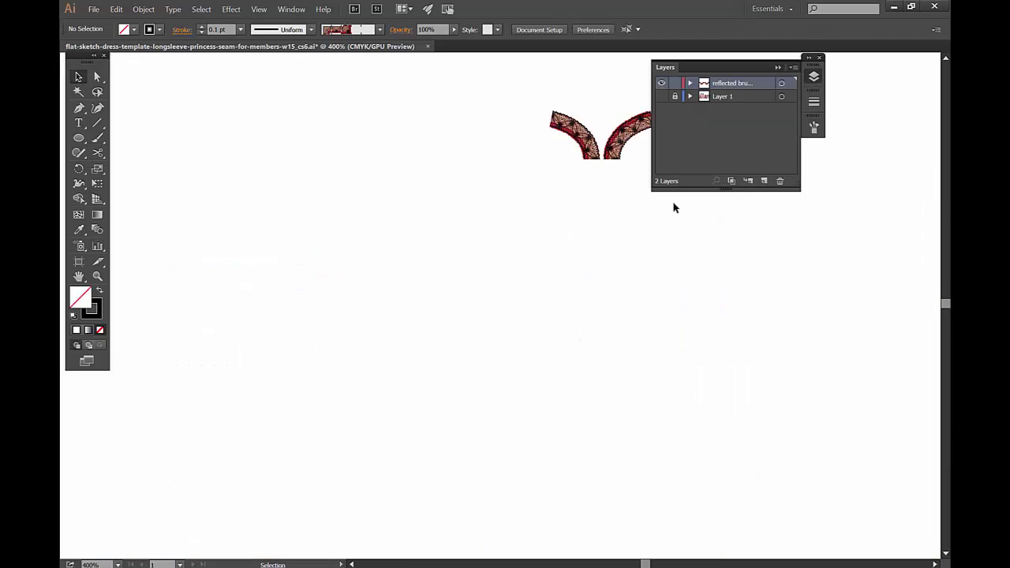
# Step: Pan to the four trim arcs and magnify them with the Zoom tool
pyautogui.moveTo(620, 228); pyautogui.dragTo(478, 251)
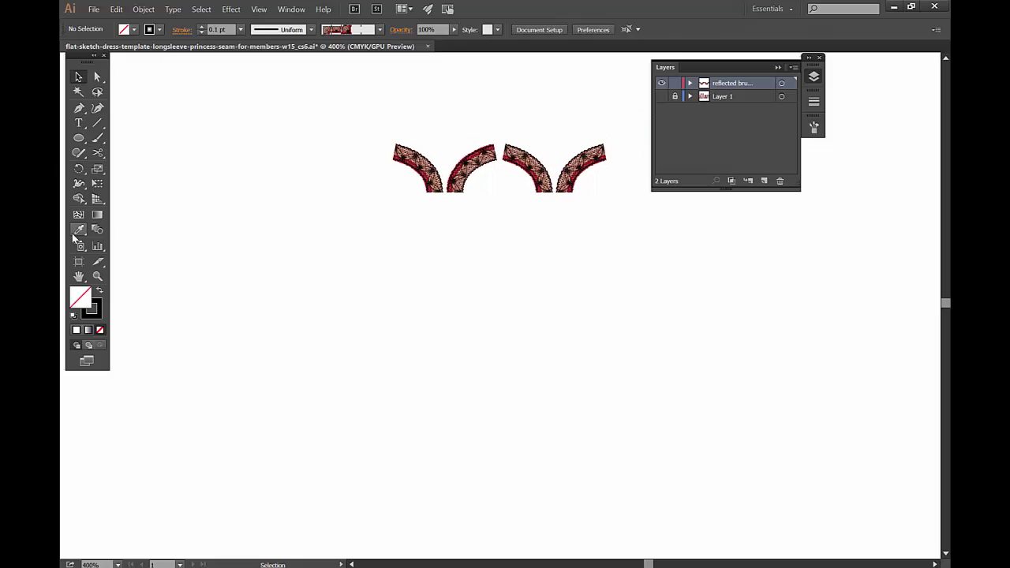
pyautogui.click(98, 275)
pyautogui.moveTo(390, 92); pyautogui.dragTo(529, 287)
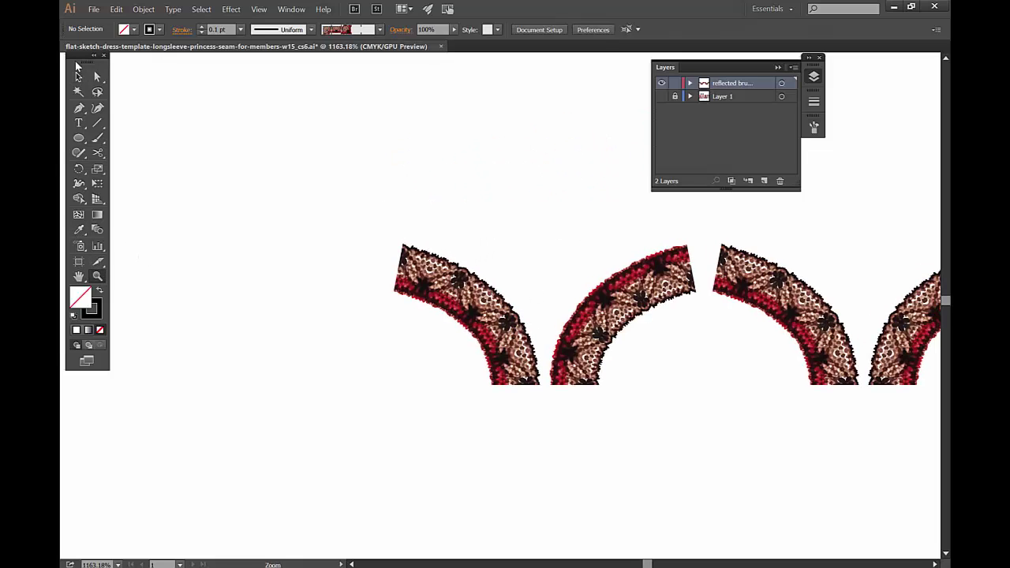
pyautogui.click(79, 77)
# Step: Select each trim arc in turn, panning left and right to check all four arcs
pyautogui.click(451, 278)
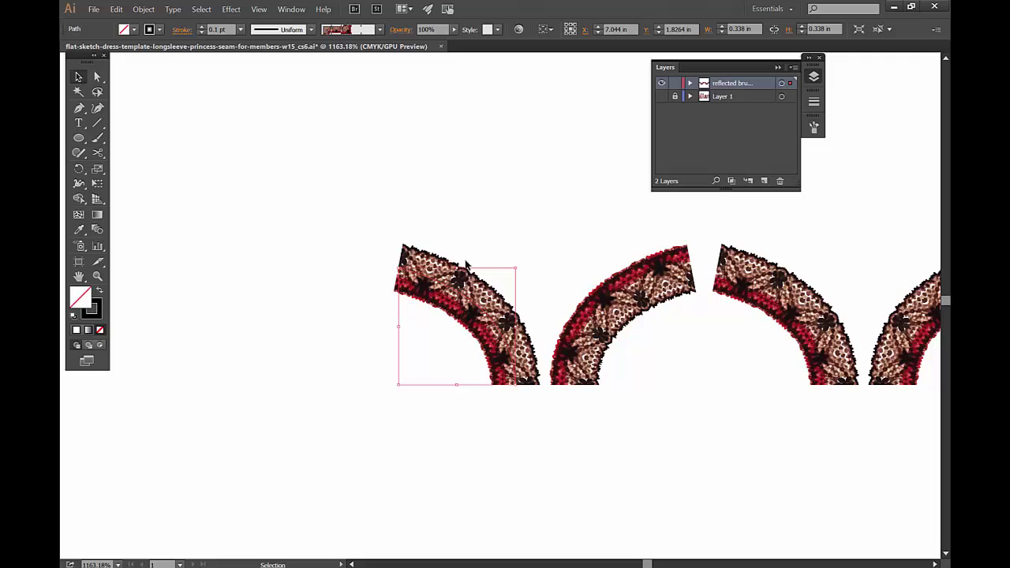
pyautogui.moveTo(481, 253); pyautogui.dragTo(345, 266)
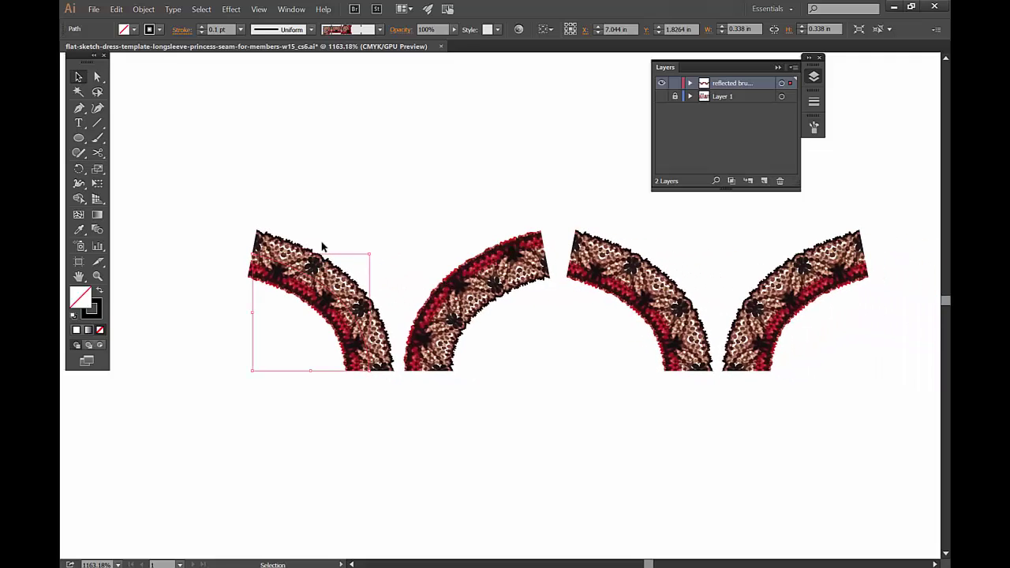
pyautogui.click(322, 232)
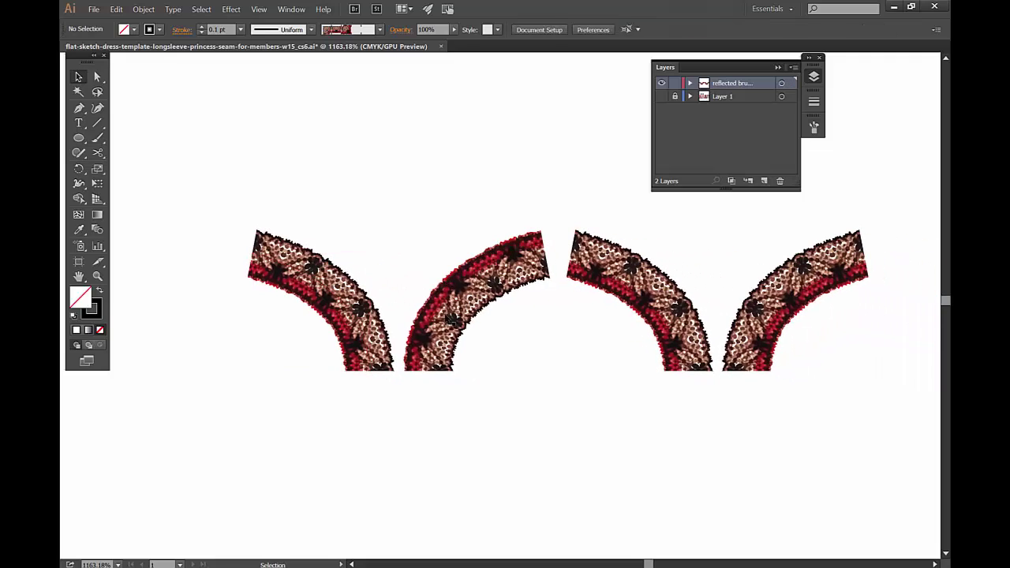
pyautogui.click(470, 317)
pyautogui.click(363, 248)
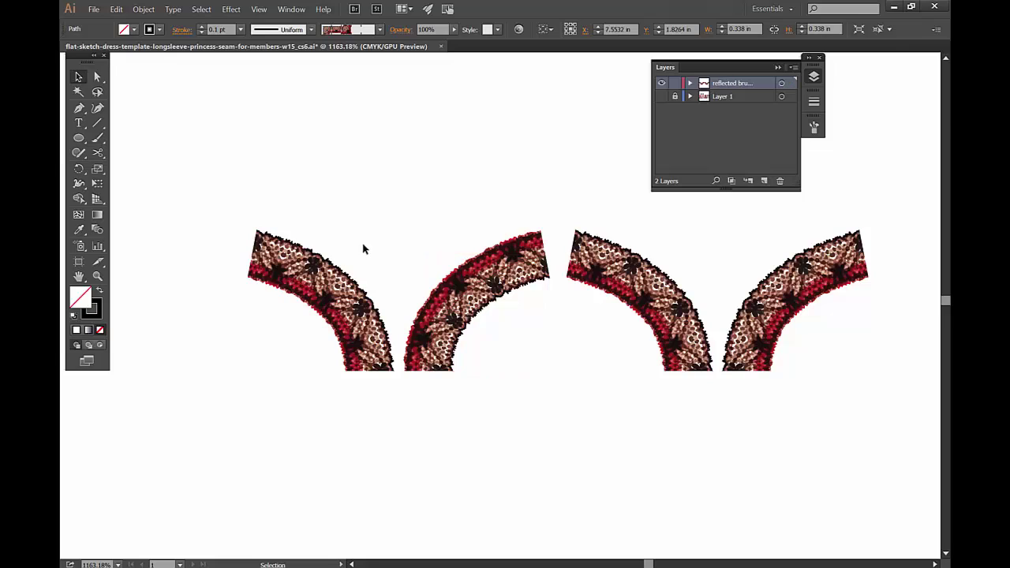
pyautogui.click(316, 294)
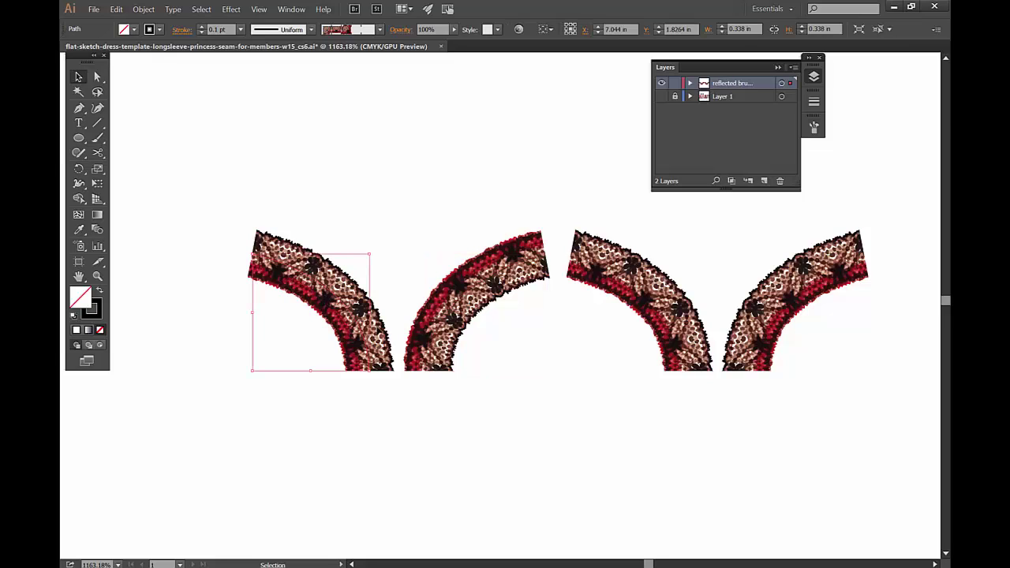
pyautogui.click(467, 272)
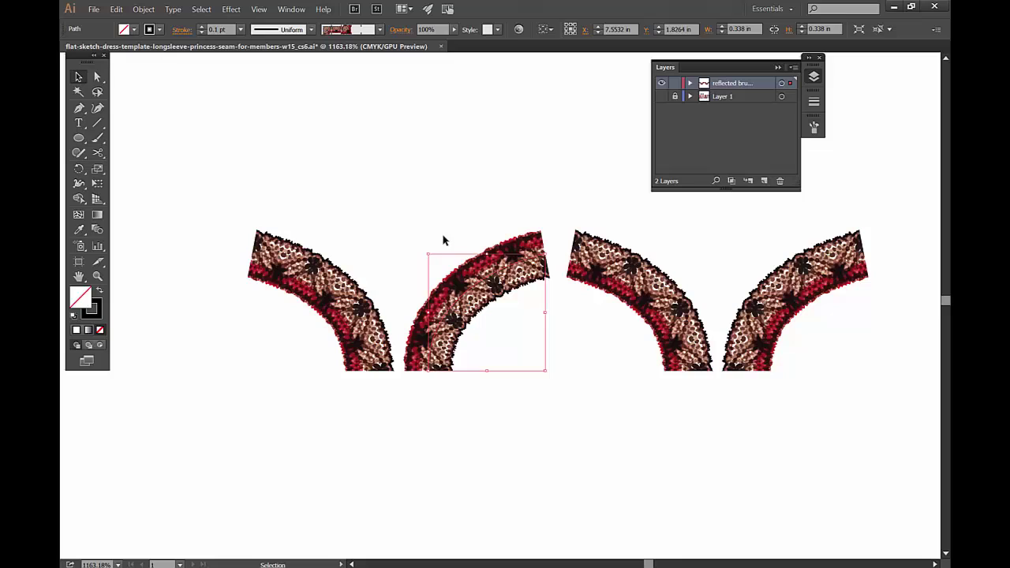
pyautogui.click(444, 241)
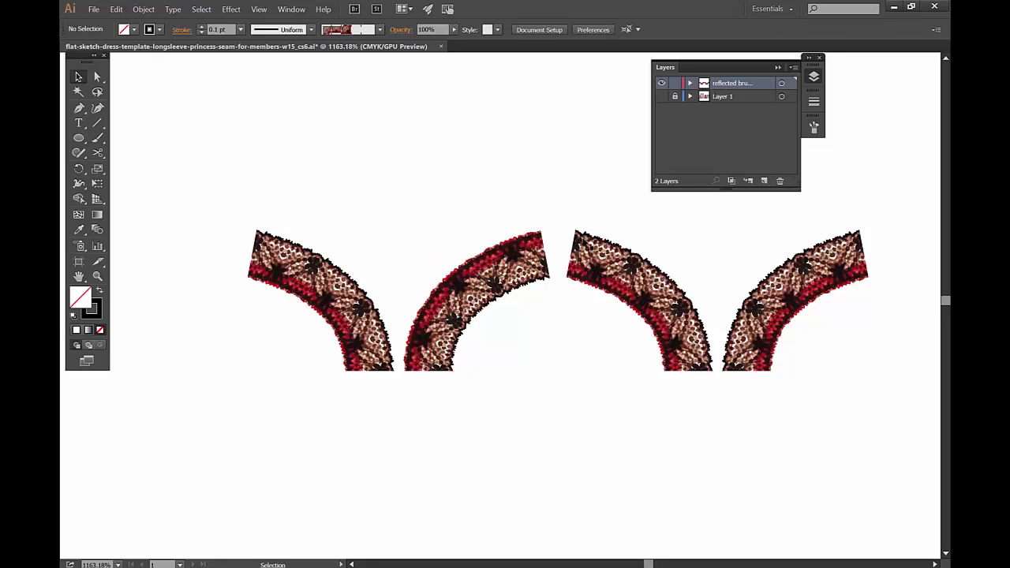
pyautogui.moveTo(679, 242); pyautogui.dragTo(485, 257)
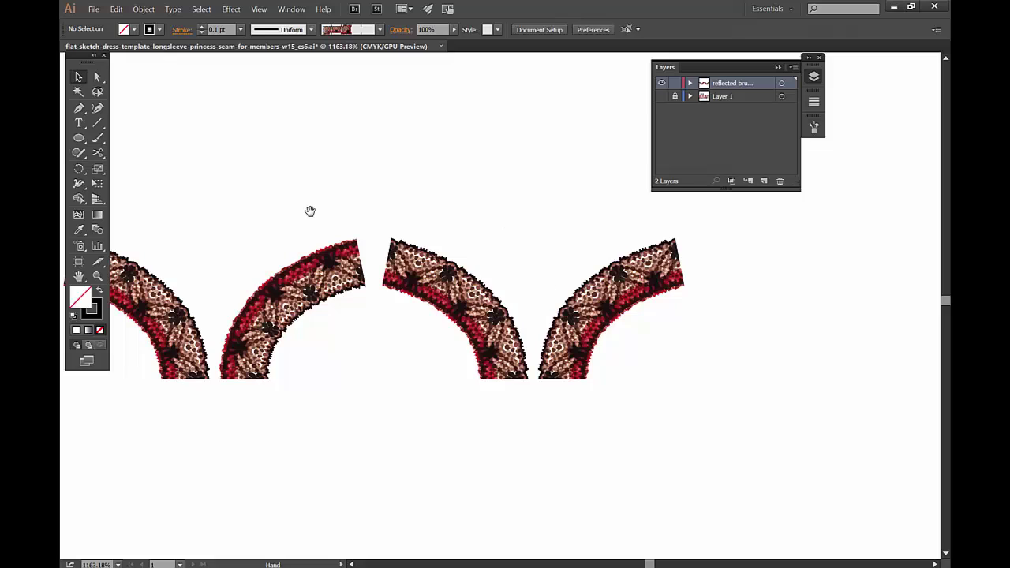
pyautogui.moveTo(308, 213); pyautogui.dragTo(485, 216)
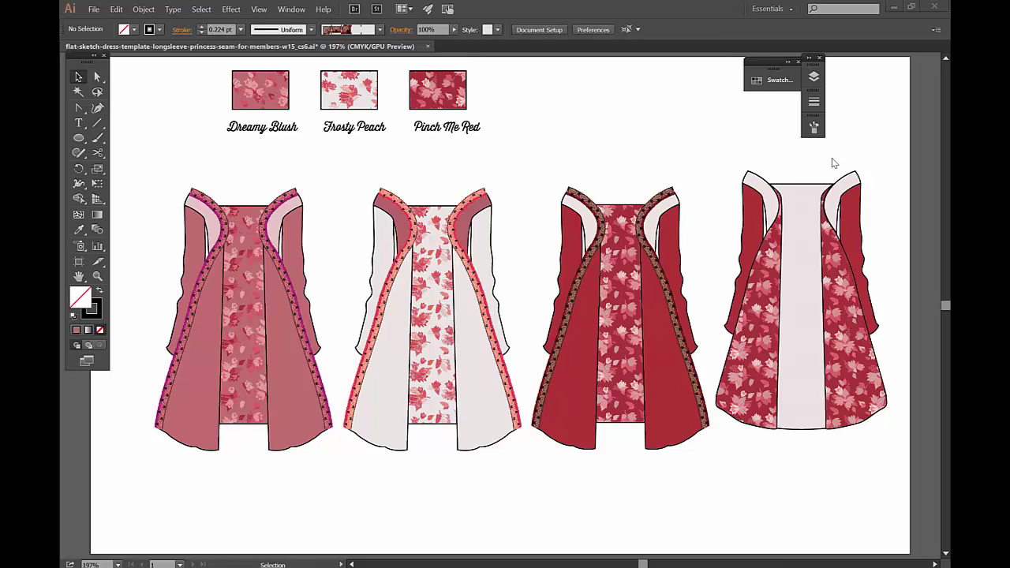
pyautogui.click(756, 85)
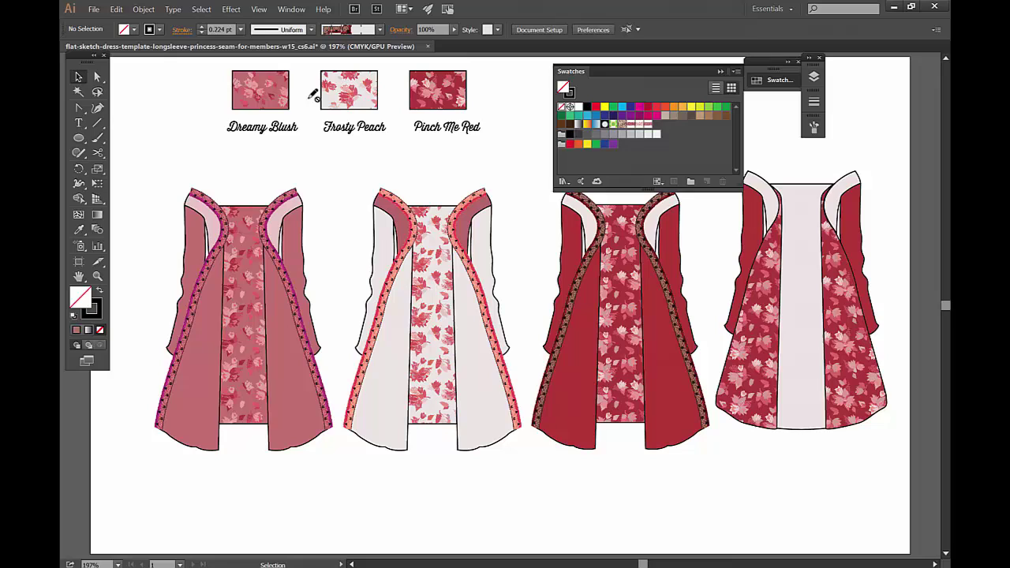
pyautogui.click(773, 79)
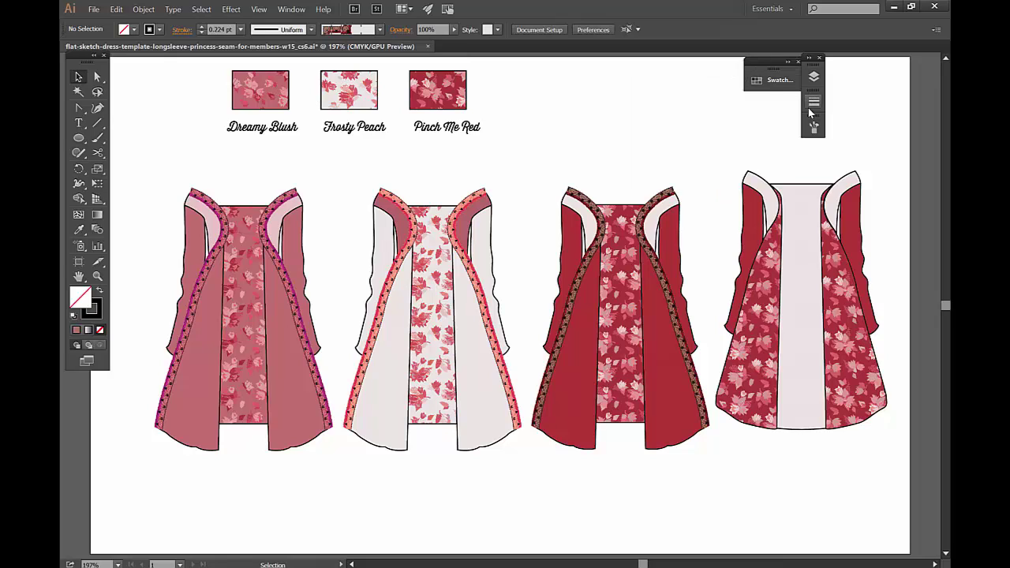
pyautogui.click(814, 126)
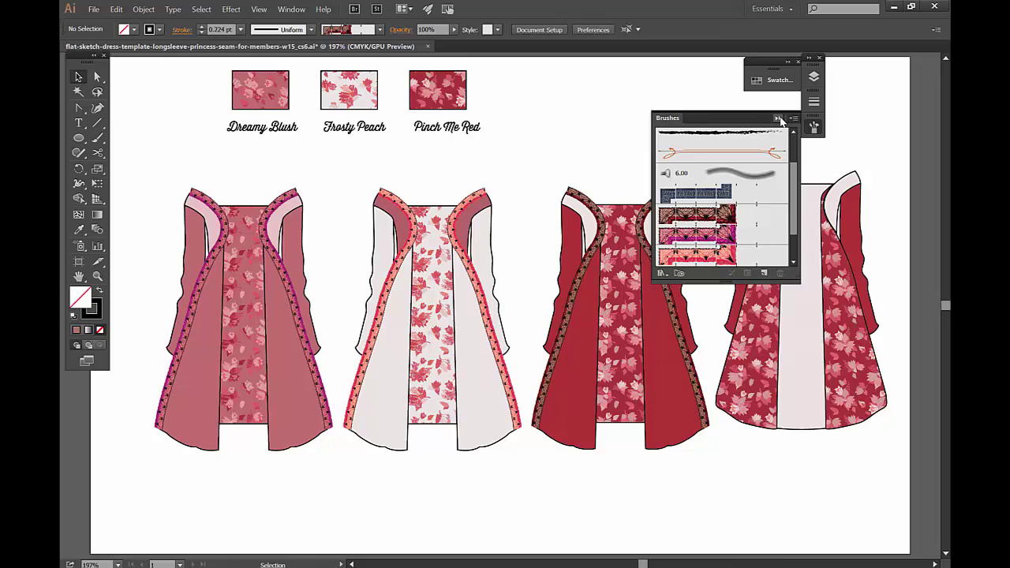
pyautogui.click(778, 118)
pyautogui.click(786, 60)
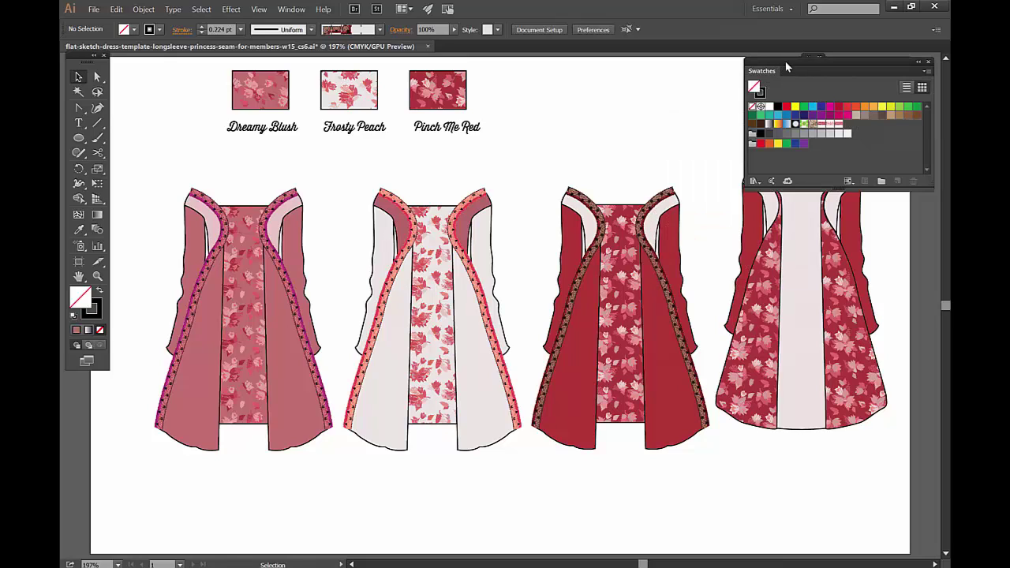
pyautogui.click(920, 61)
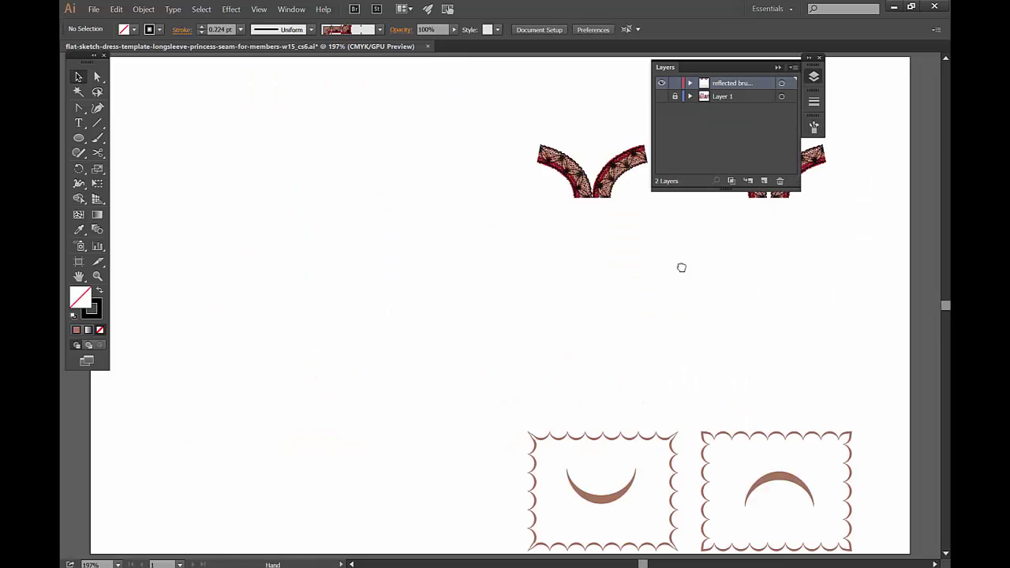
pyautogui.moveTo(682, 268); pyautogui.dragTo(571, 323)
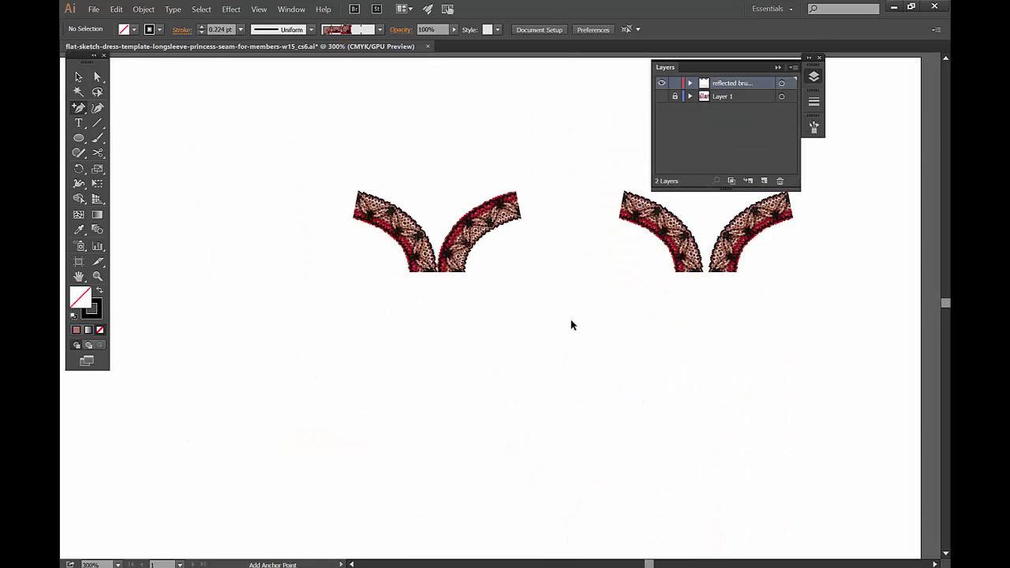
# Step: Zoom the trim arcs to 300% and select the leftmost arc
pyautogui.click(521, 340)
pyautogui.moveTo(520, 341); pyautogui.dragTo(445, 365)
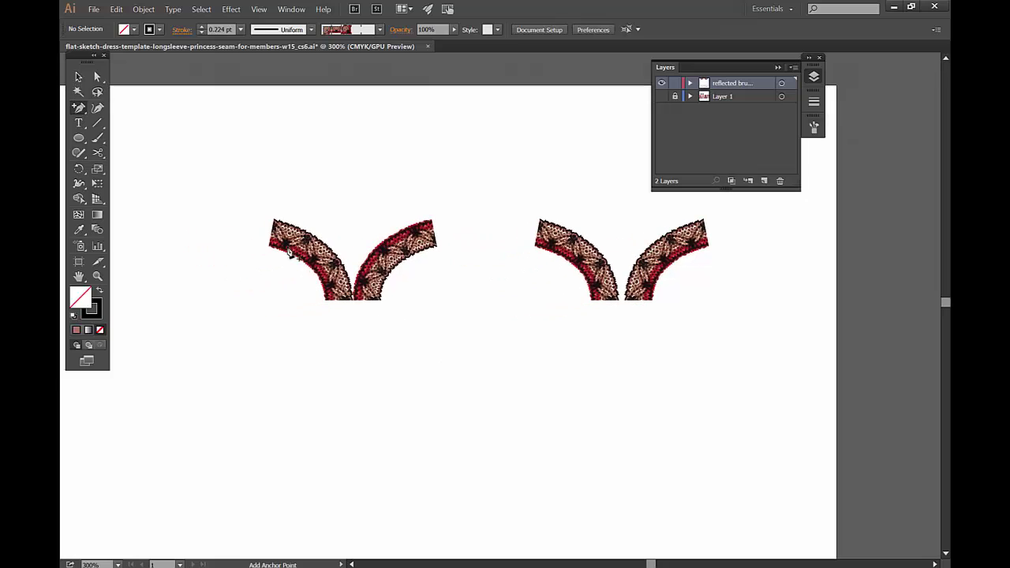
pyautogui.click(296, 241)
pyautogui.click(597, 308)
pyautogui.press('v')
pyautogui.click(345, 254)
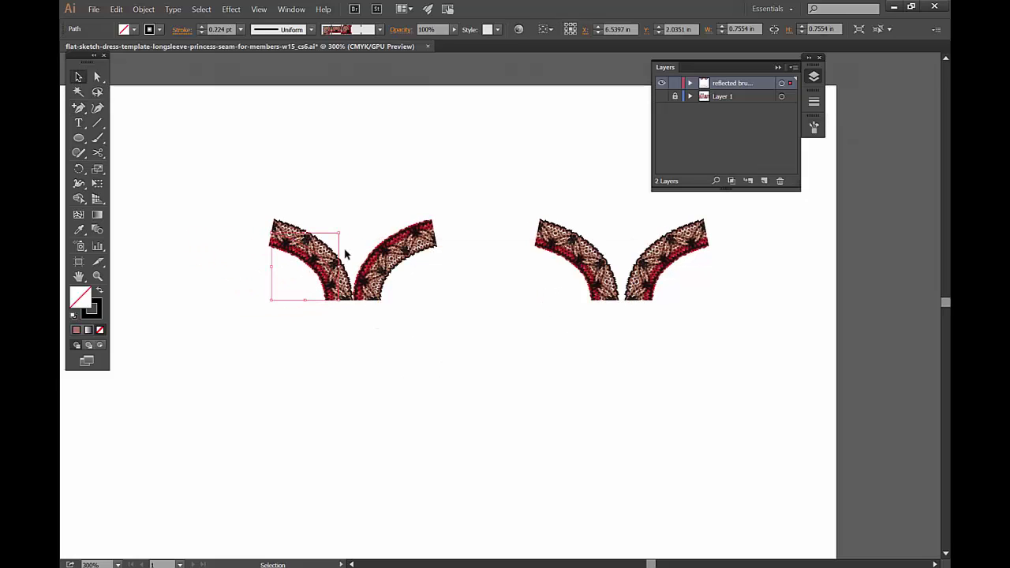
# Step: With the Brushes panel showing, reflect the left arc across a Vertical axis with Preview on
pyautogui.click(814, 126)
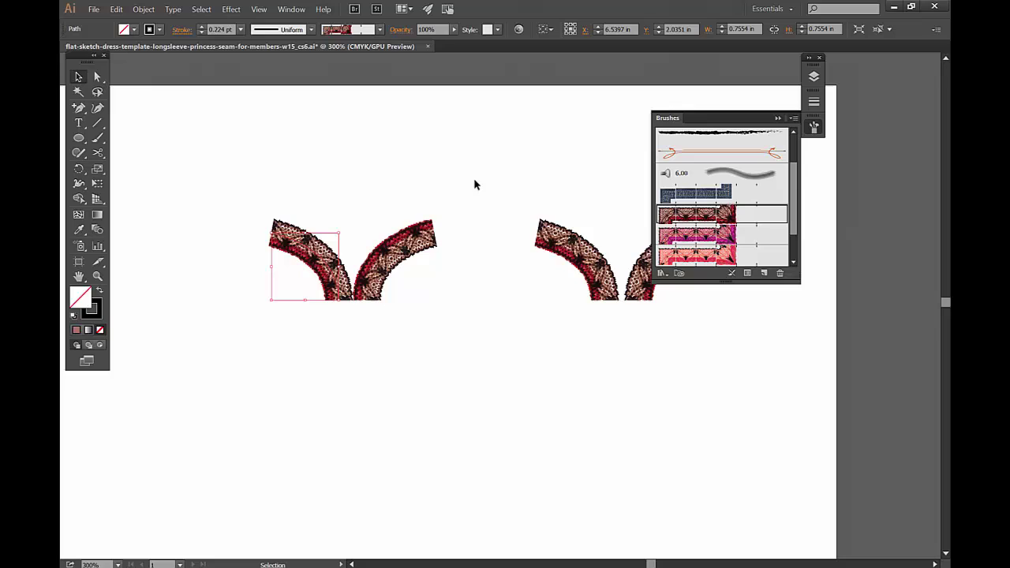
pyautogui.rightClick(313, 262)
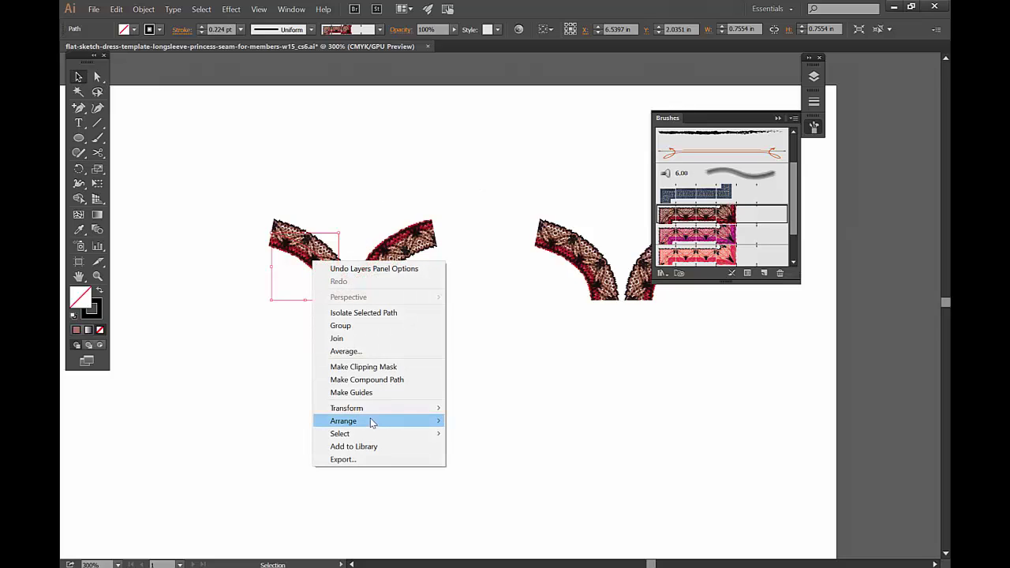
pyautogui.moveTo(374, 416)
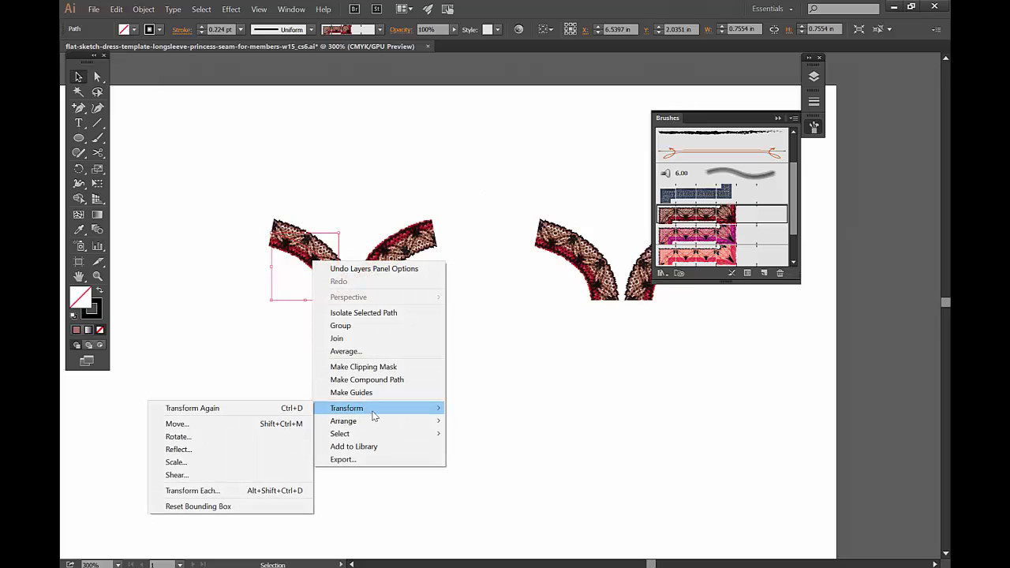
pyautogui.click(277, 452)
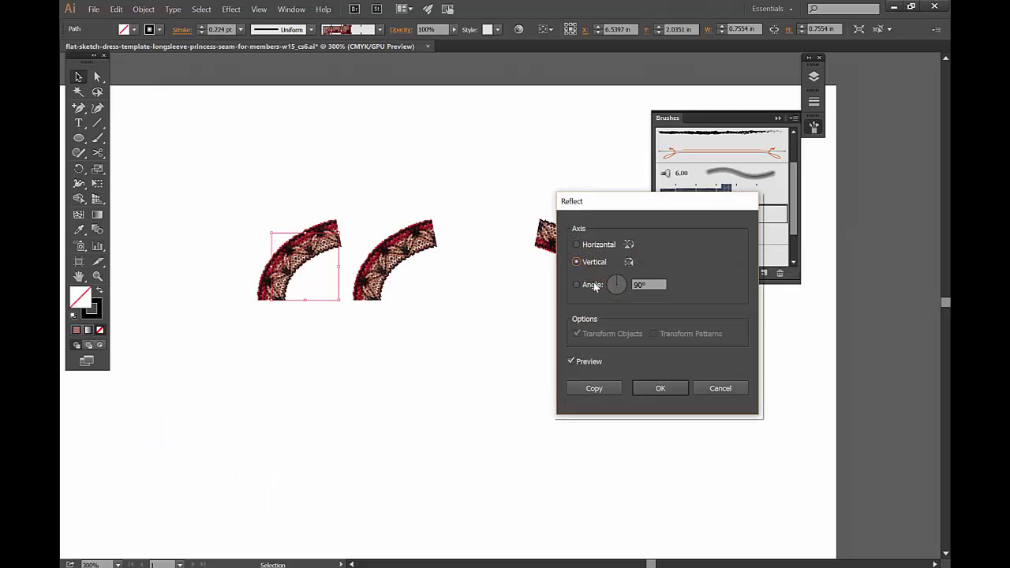
# Step: Make a reflected copy of the lace arc and move it right of the middle arc
pyautogui.click(604, 388)
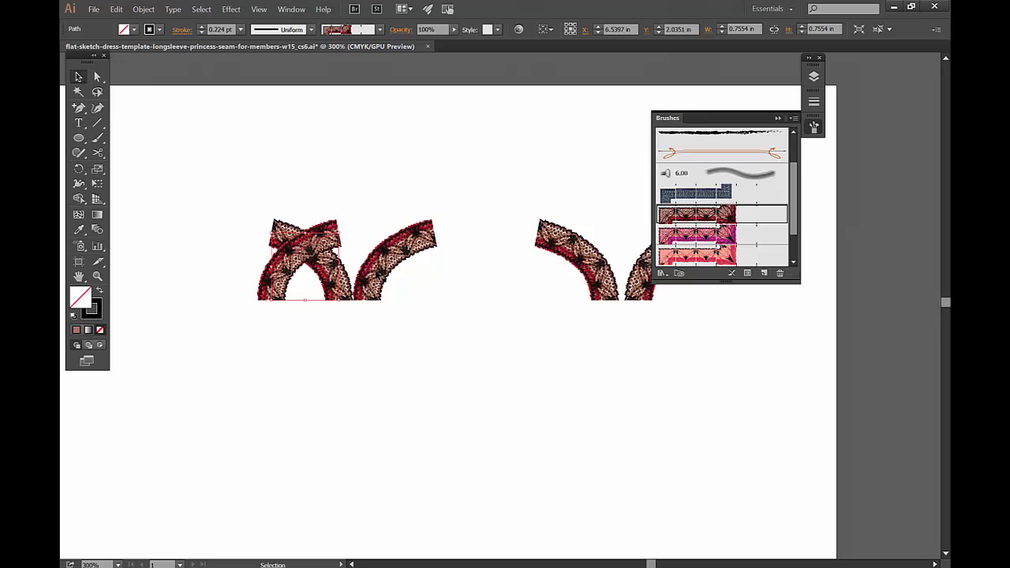
pyautogui.moveTo(307, 247); pyautogui.dragTo(443, 262)
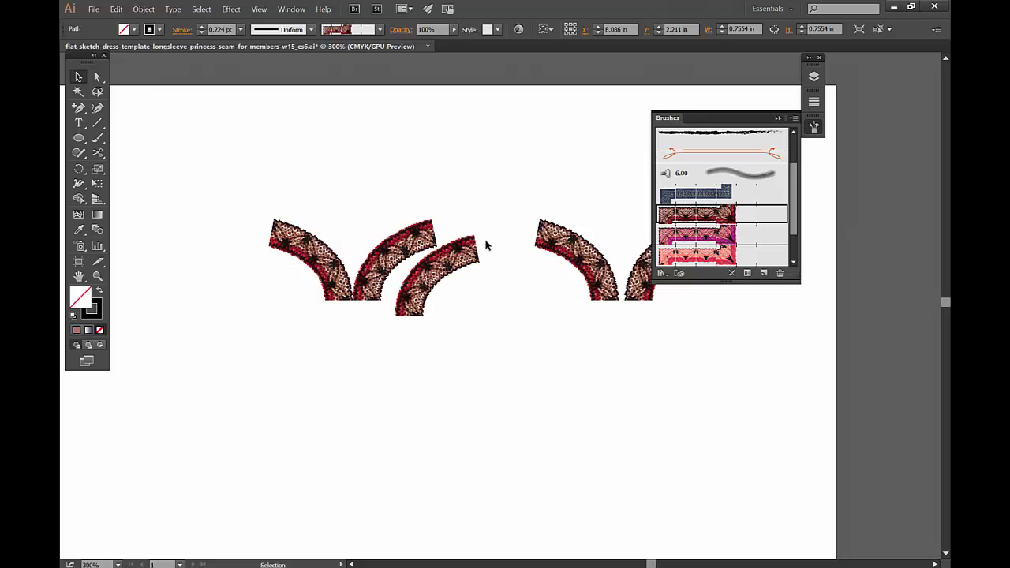
pyautogui.click(484, 241)
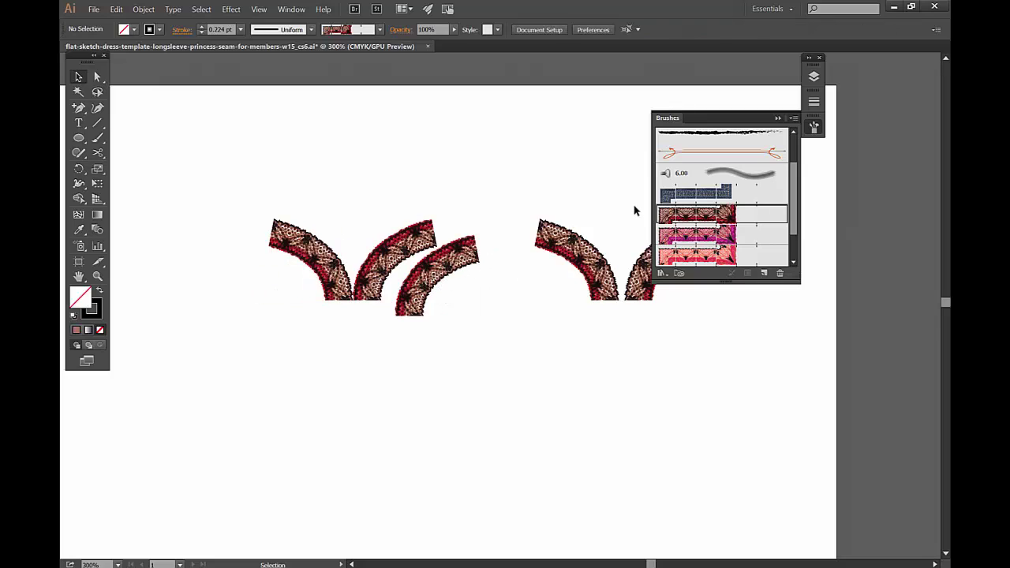
# Step: Turn on Flip Across in the copy's brush stroke options so its lace pattern matches
pyautogui.click(431, 277)
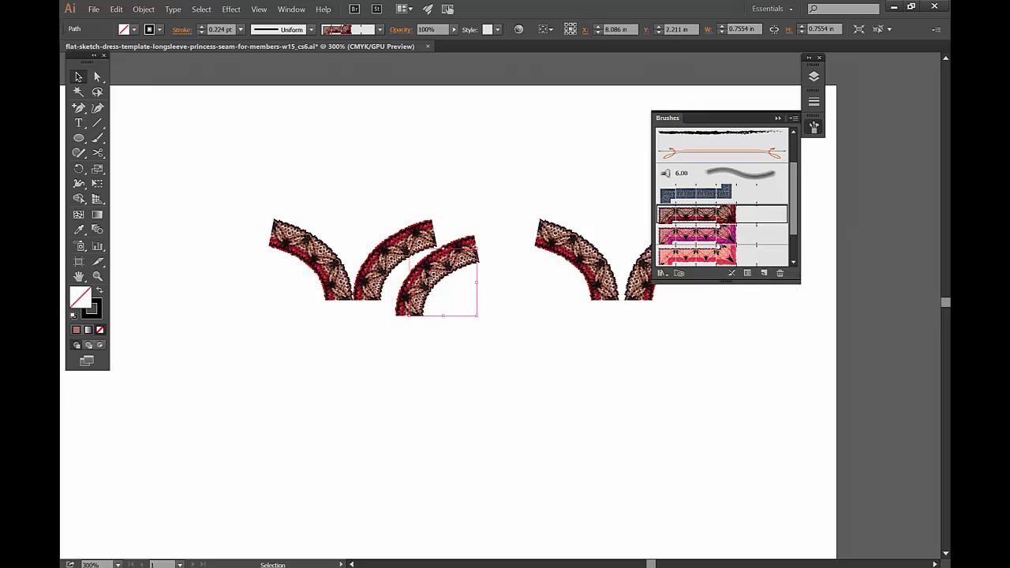
pyautogui.click(748, 273)
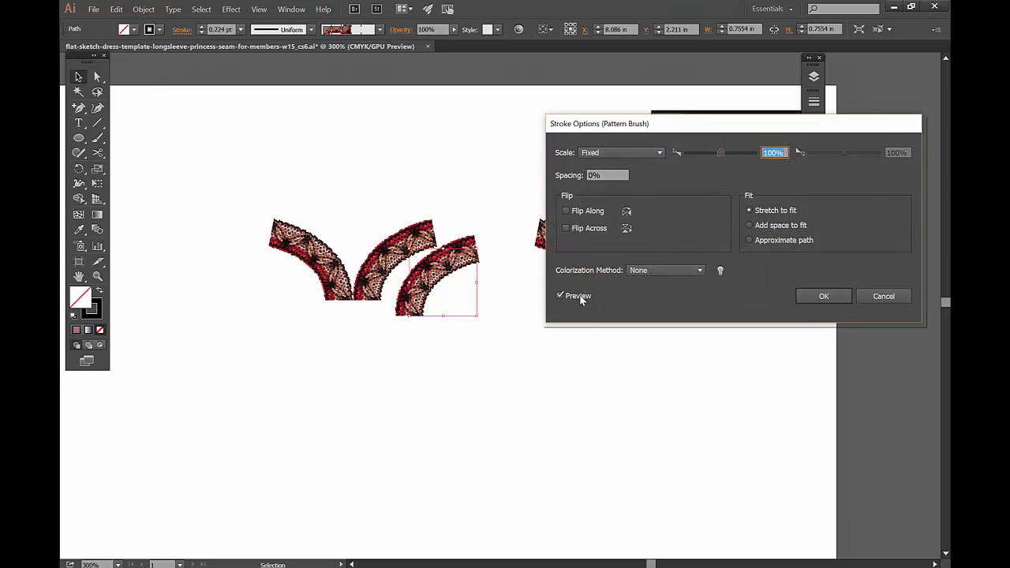
pyautogui.click(579, 227)
pyautogui.click(825, 295)
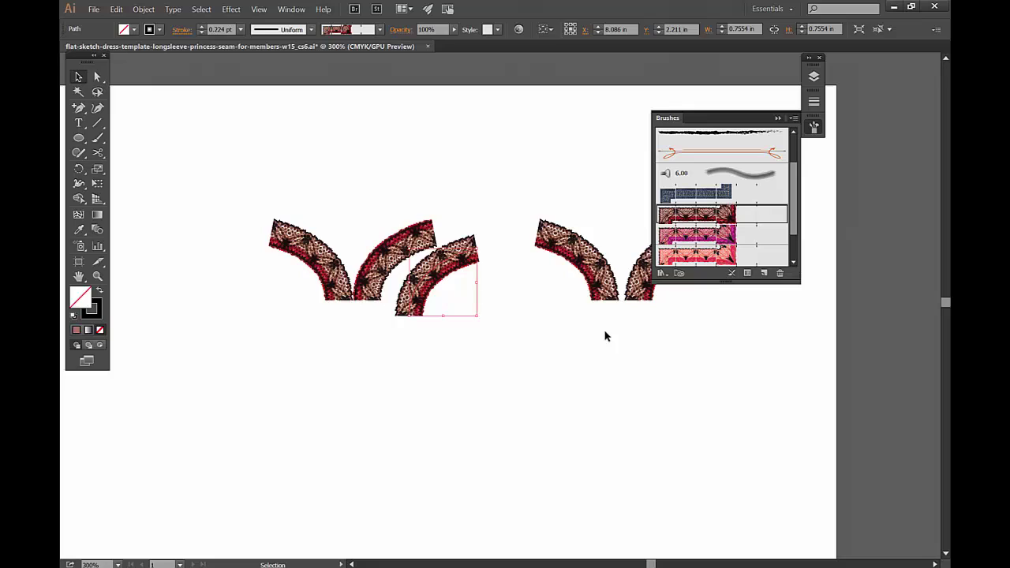
pyautogui.click(467, 336)
pyautogui.moveTo(496, 434); pyautogui.dragTo(485, 149)
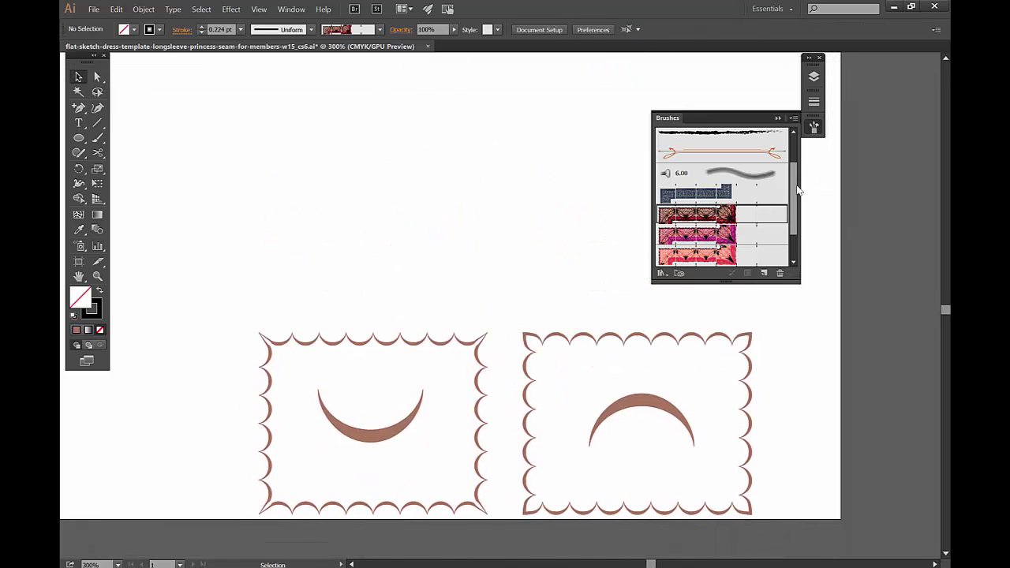
pyautogui.scroll(-2, 726, 229)
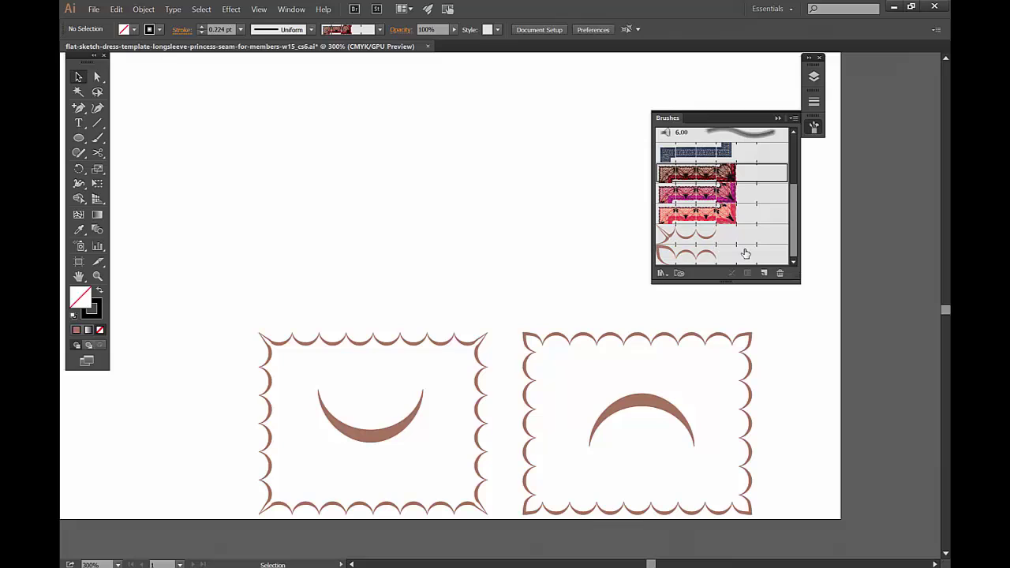
pyautogui.click(373, 433)
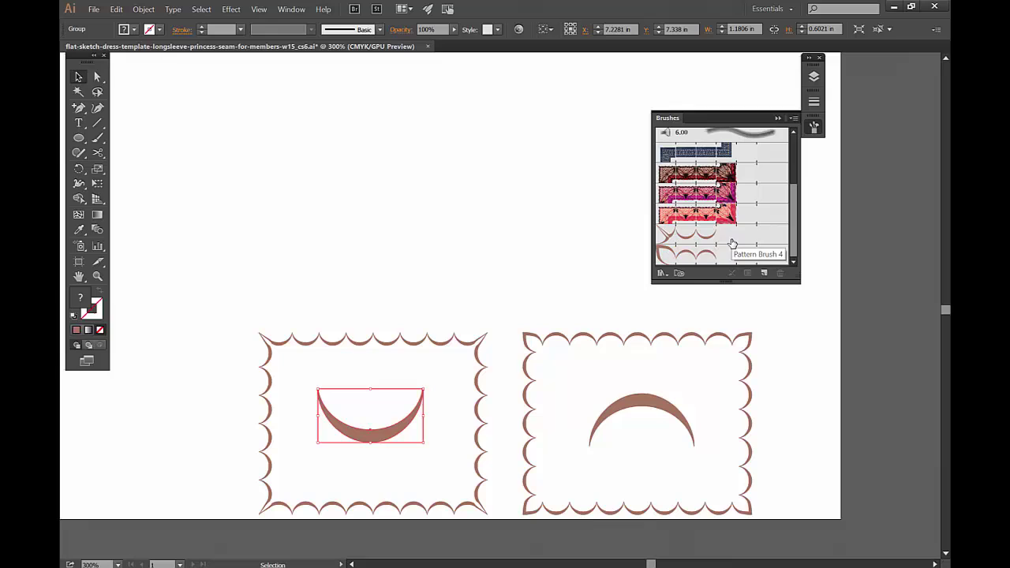
pyautogui.click(400, 344)
pyautogui.click(397, 342)
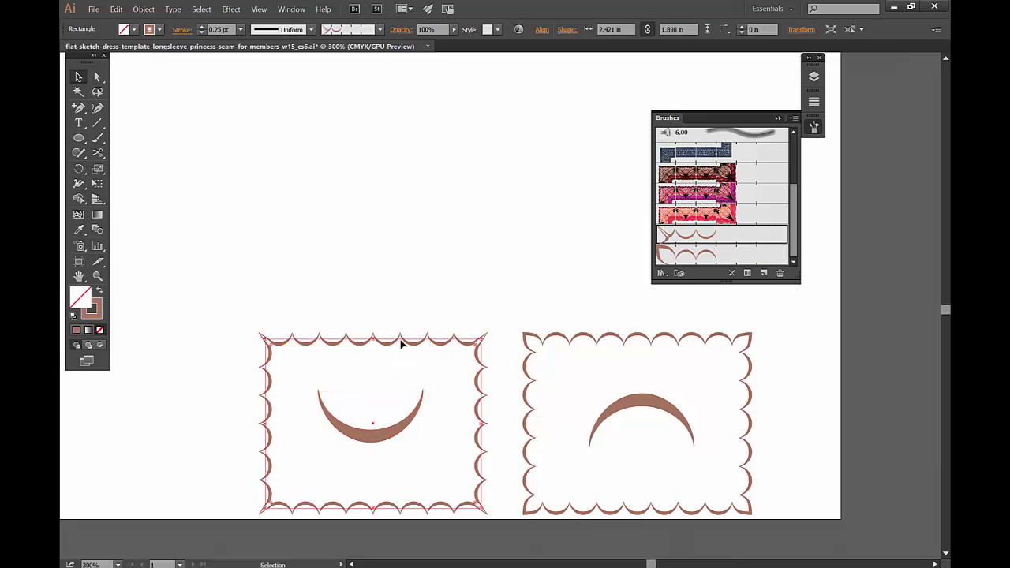
pyautogui.click(604, 344)
pyautogui.click(603, 344)
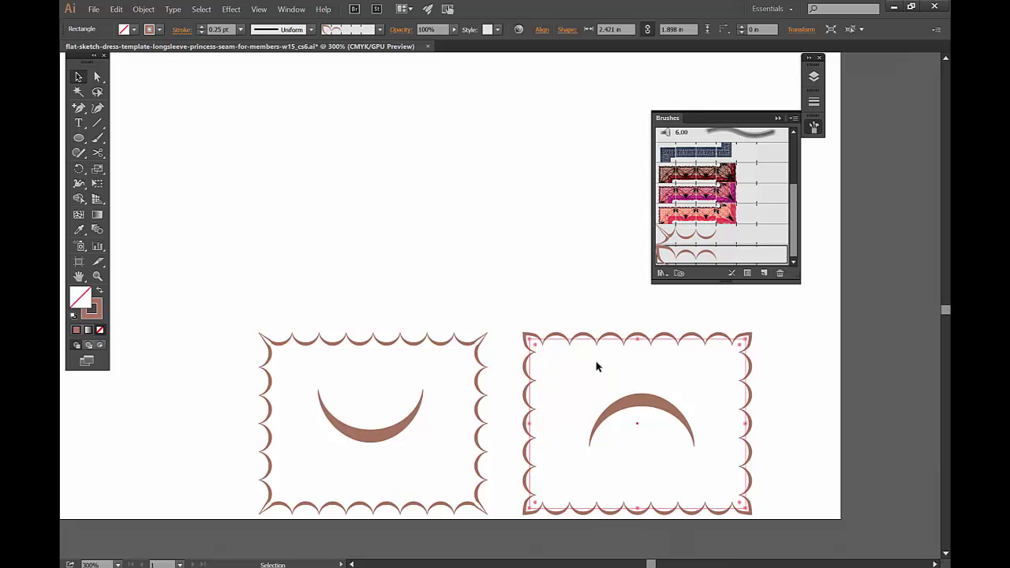
pyautogui.click(546, 276)
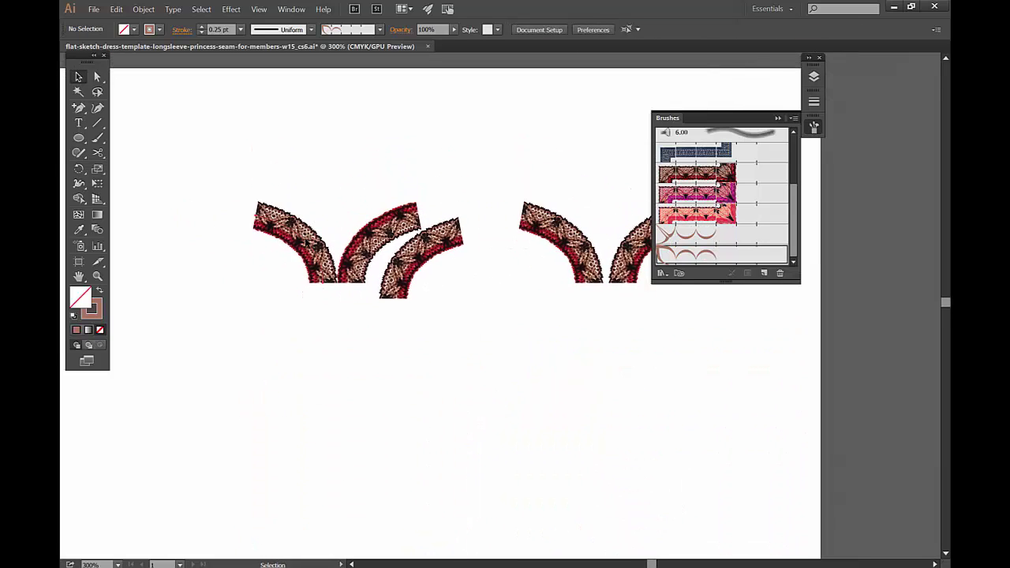
# Step: Restroke the two left lace arcs with the scalloped pattern brushes, undoing it on the third arc
pyautogui.click(292, 231)
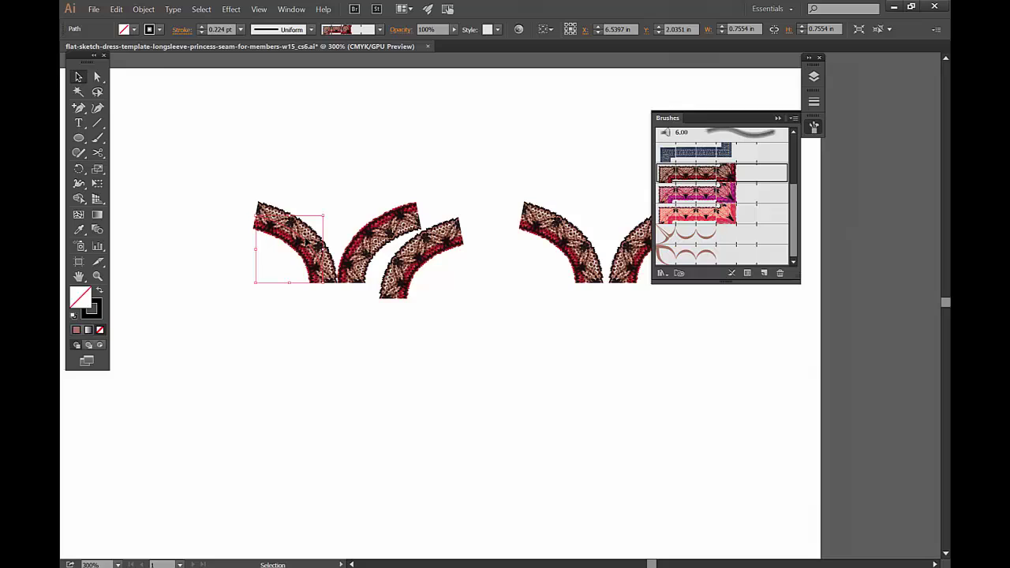
pyautogui.click(684, 237)
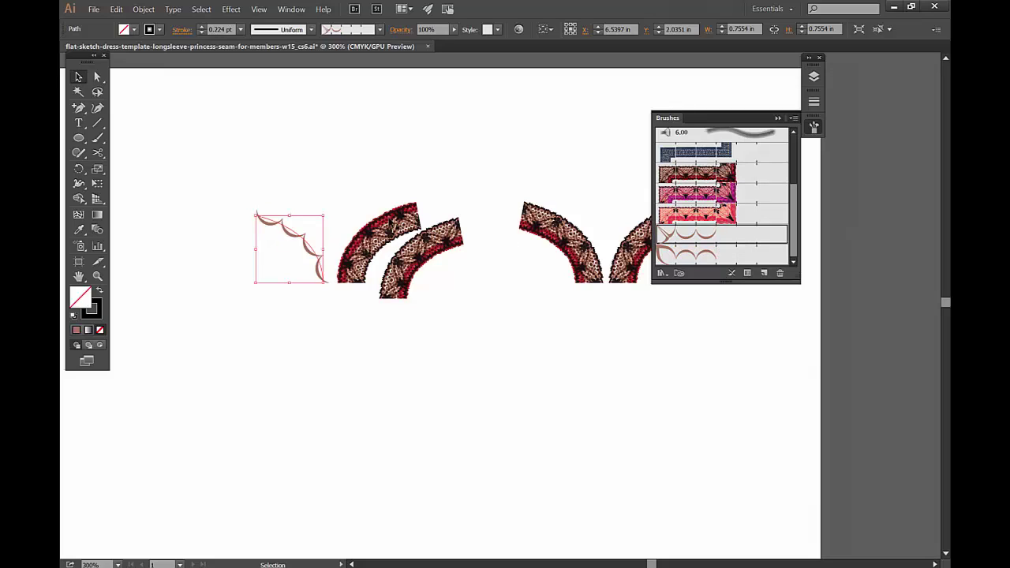
pyautogui.click(384, 241)
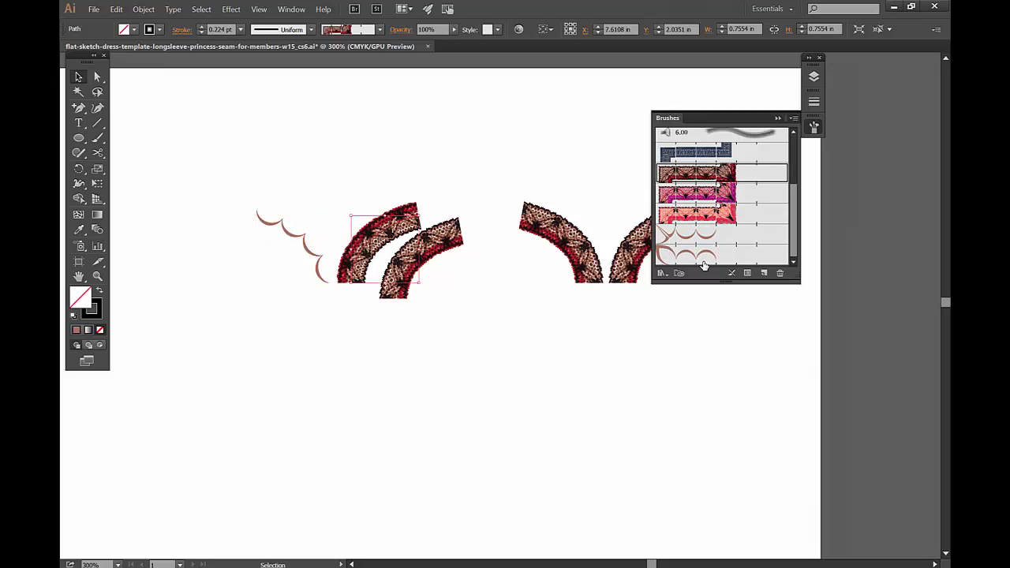
pyautogui.click(710, 261)
pyautogui.click(432, 184)
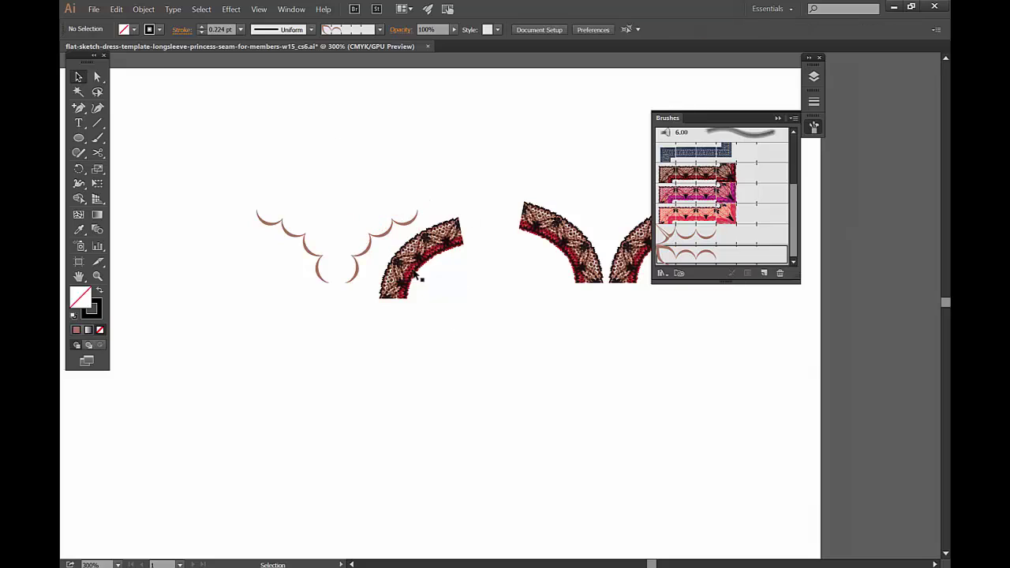
pyautogui.click(552, 229)
pyautogui.click(683, 237)
pyautogui.hotkey('ctrl', 'z')
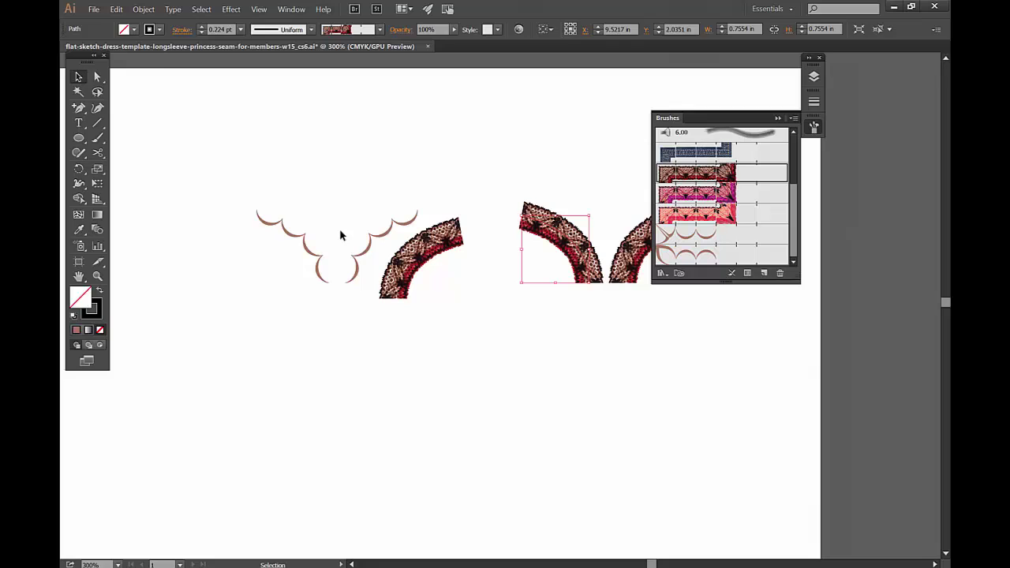
pyautogui.click(331, 268)
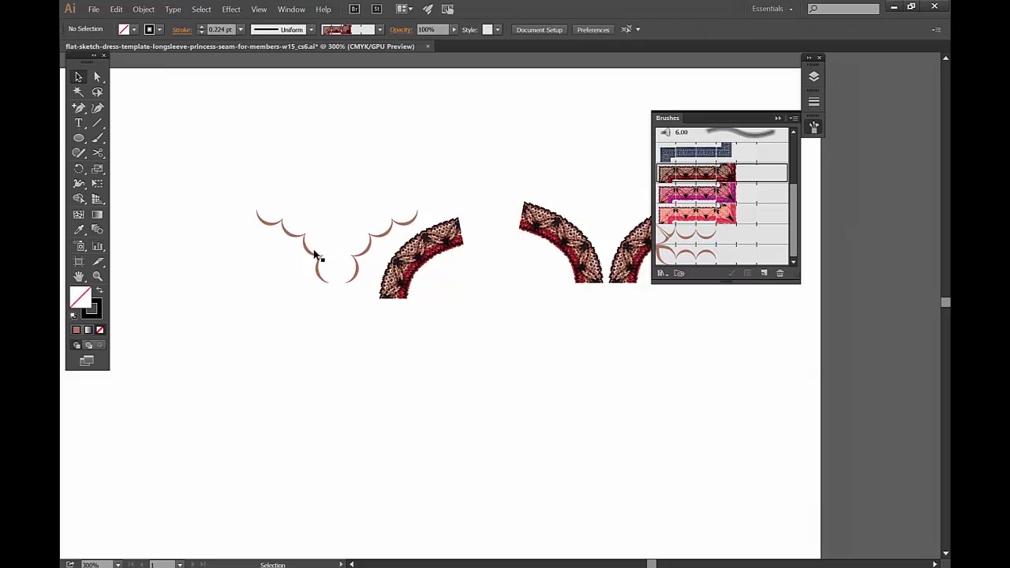
# Step: Turn on Flip Across for the selected scalloped arcs so the scallops curve the other way
pyautogui.click(314, 253)
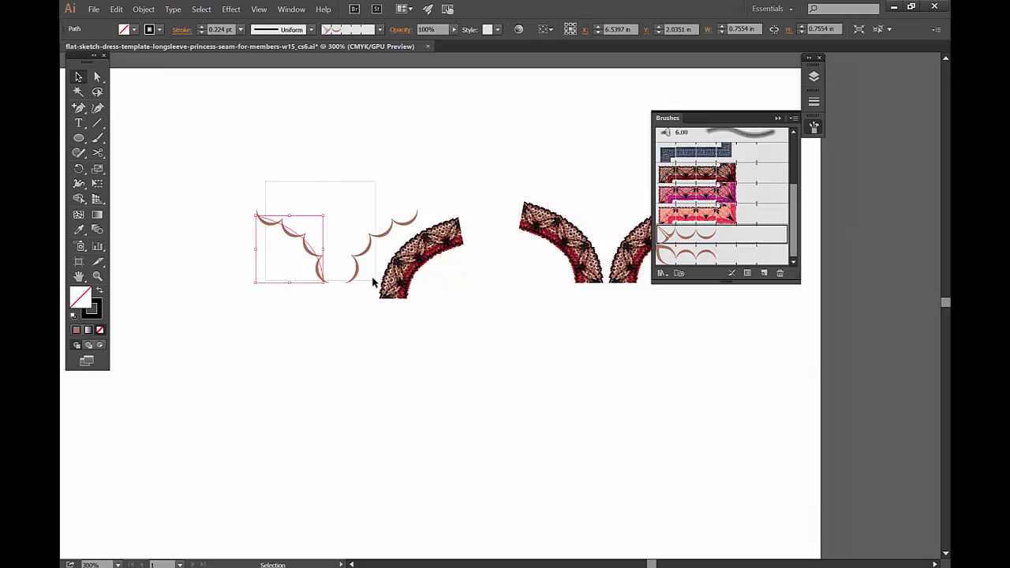
pyautogui.click(748, 274)
pyautogui.click(598, 229)
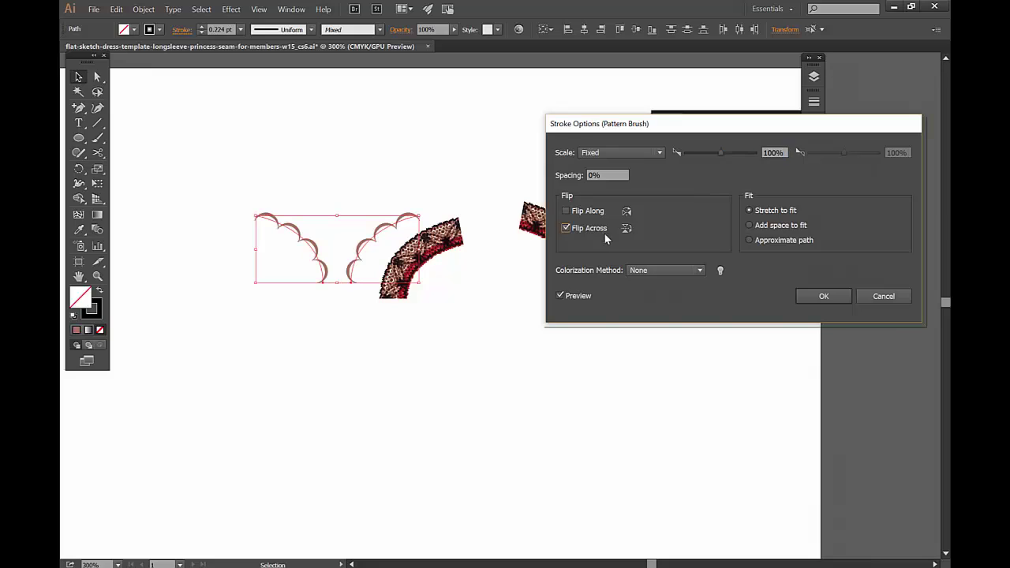
pyautogui.click(821, 296)
pyautogui.click(581, 364)
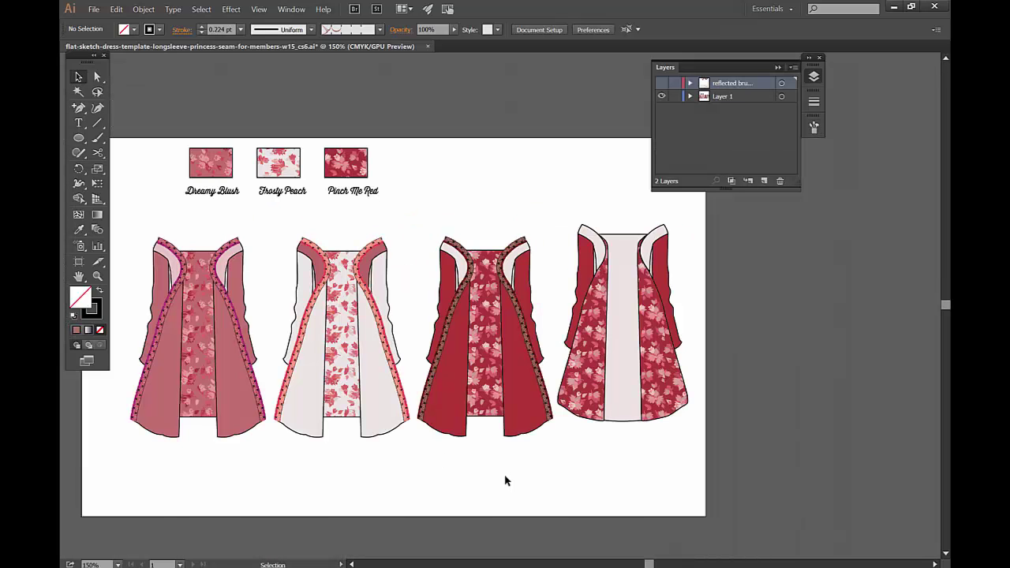
# Step: Ungroup the third (Pinch Me Red) dress
pyautogui.click(438, 360)
pyautogui.rightClick(438, 360)
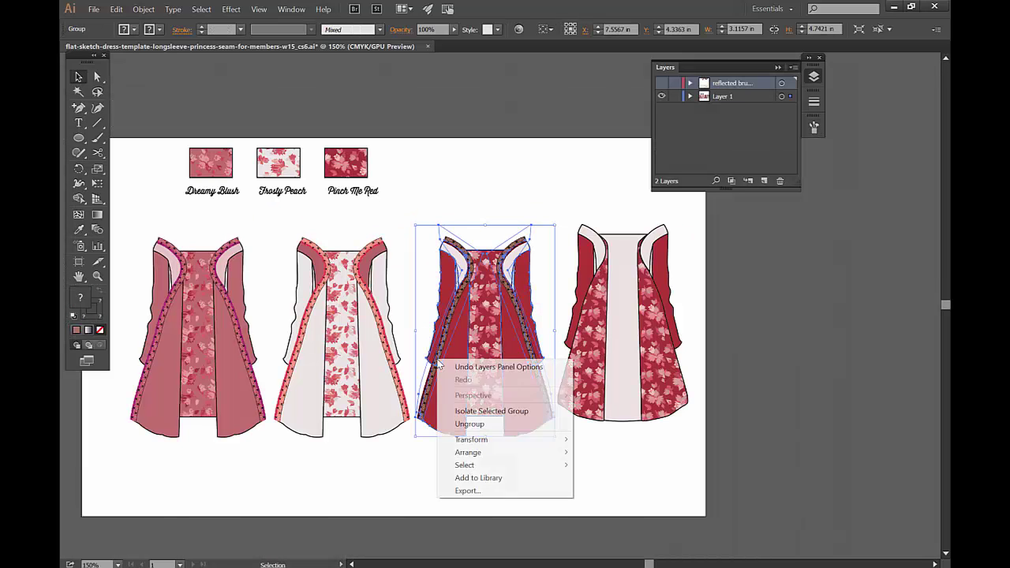
pyautogui.click(478, 423)
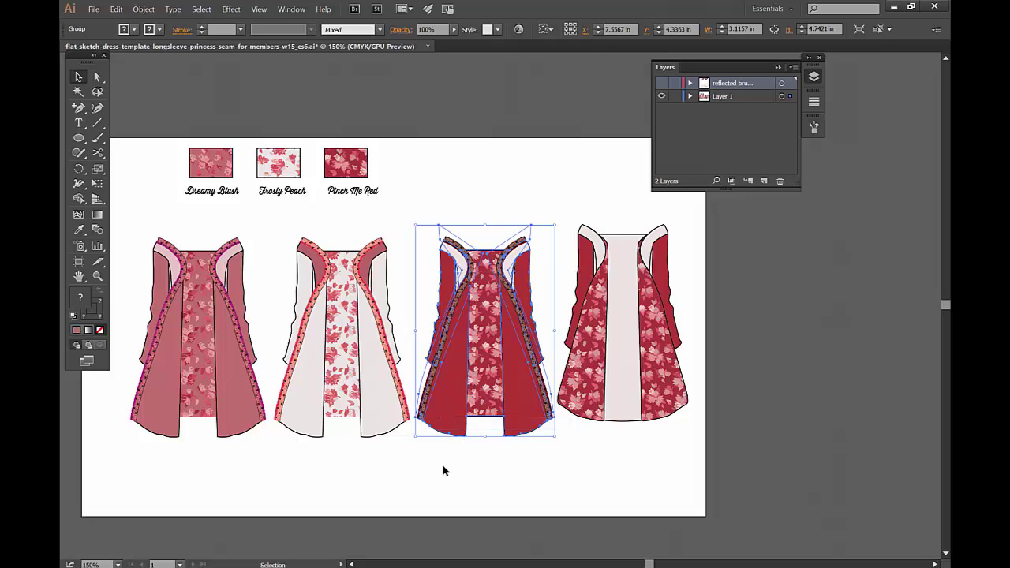
# Step: Release the clipping mask on the dress's left panel
pyautogui.click(438, 408)
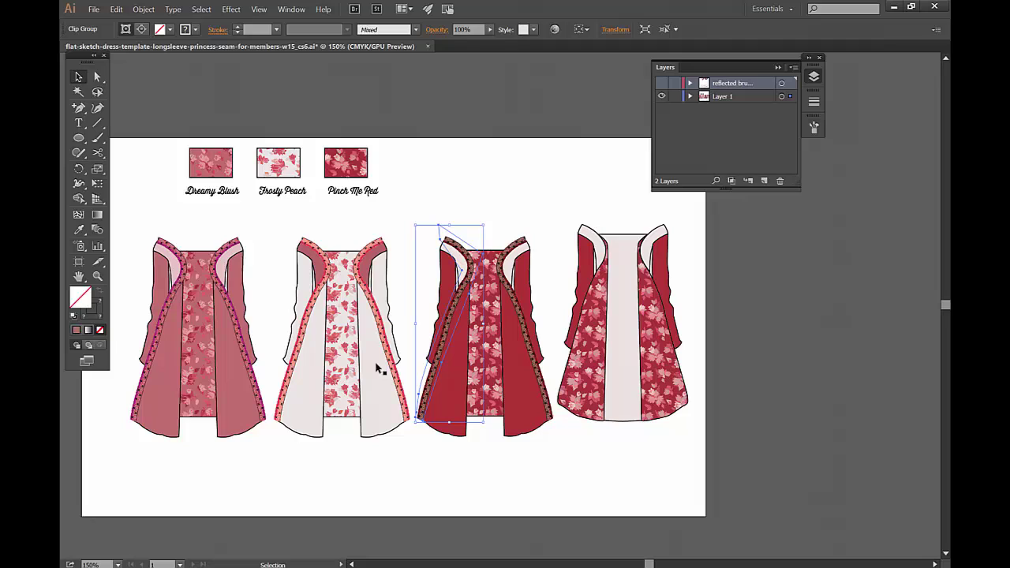
pyautogui.rightClick(463, 301)
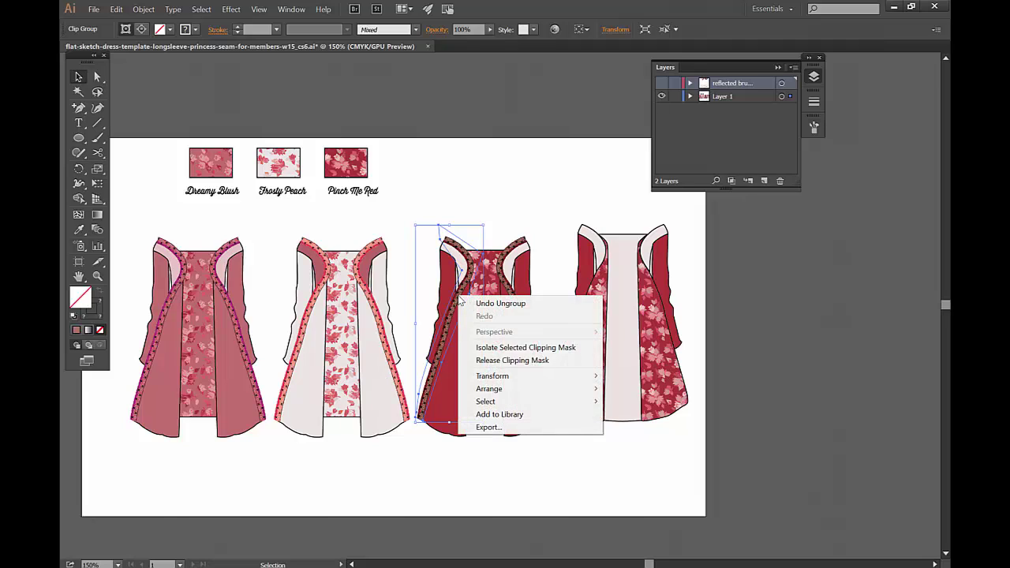
pyautogui.click(518, 361)
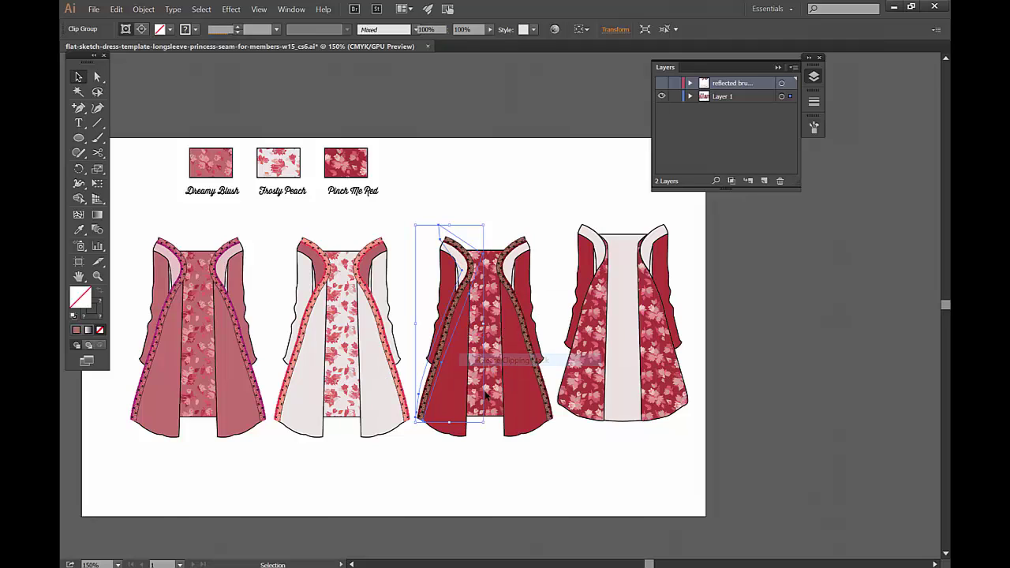
pyautogui.click(418, 468)
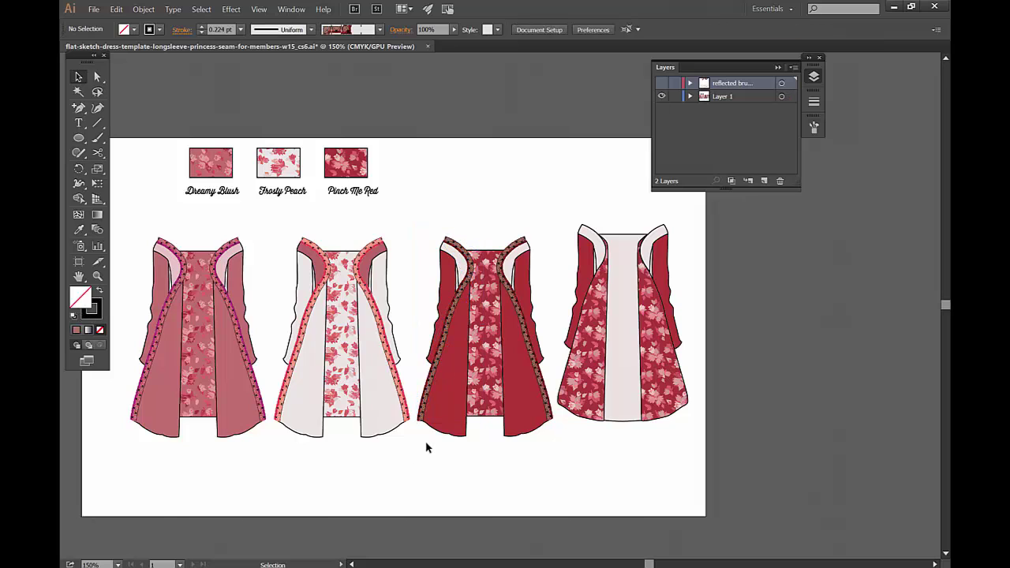
# Step: Zoom to 600% on the third dress hem to compare the mirrored side-seam lace trims
pyautogui.press('a')
pyautogui.scroll(4, 425, 445)
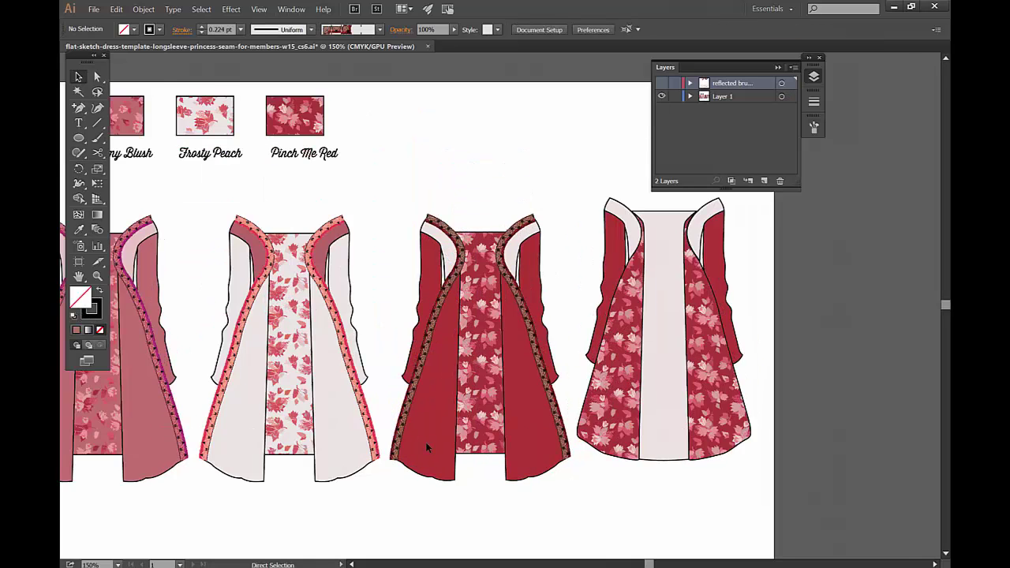
pyautogui.press('space')
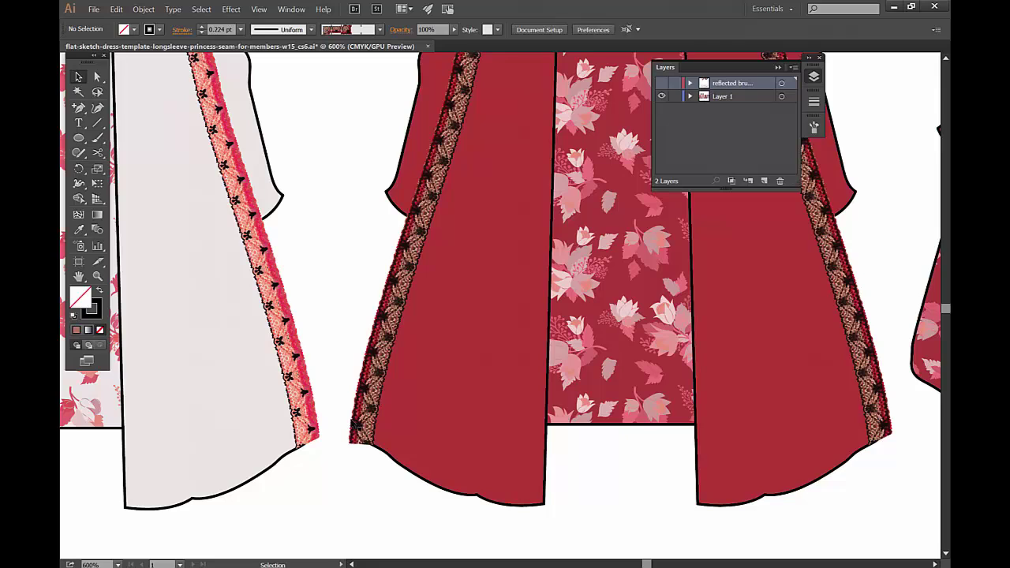